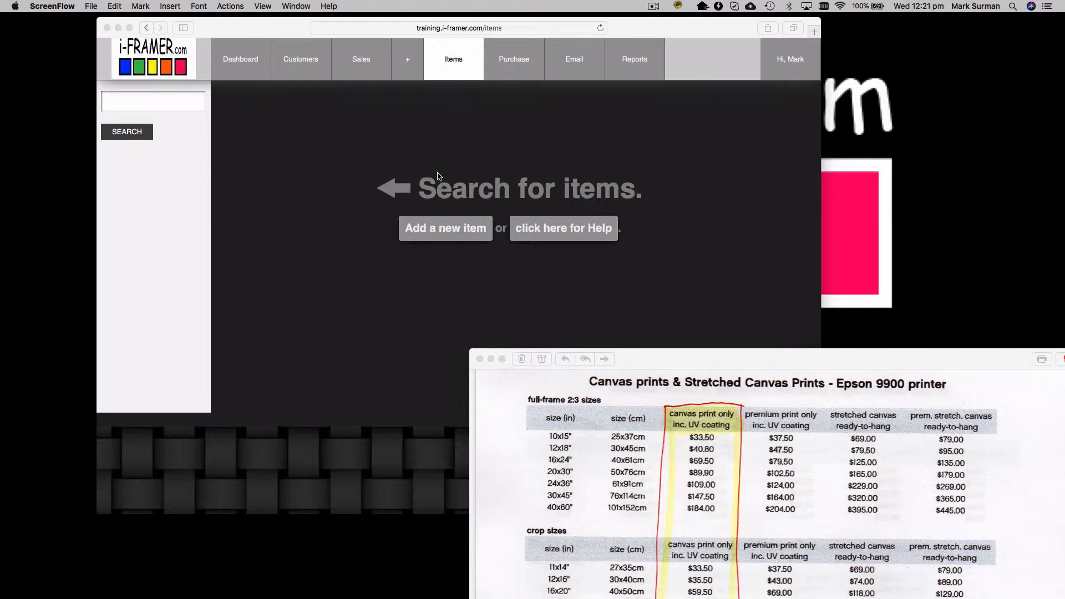
# Step: Start adding a new item of type Other, moving the canvas price list window clear of the item types
pyautogui.click(449, 230)
pyautogui.click(449, 229)
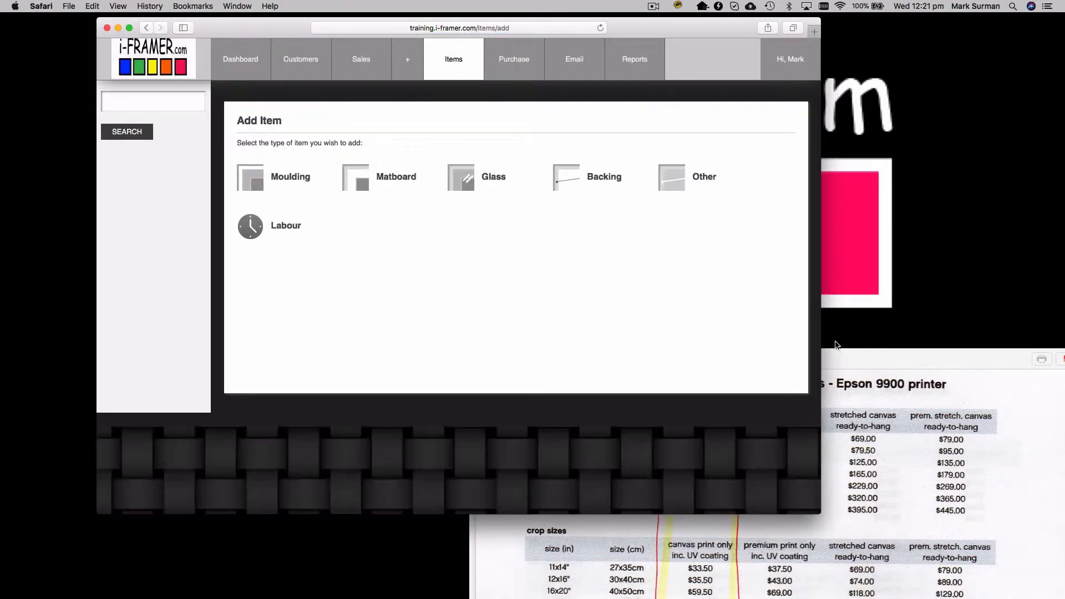
pyautogui.moveTo(869, 350); pyautogui.dragTo(1038, 268)
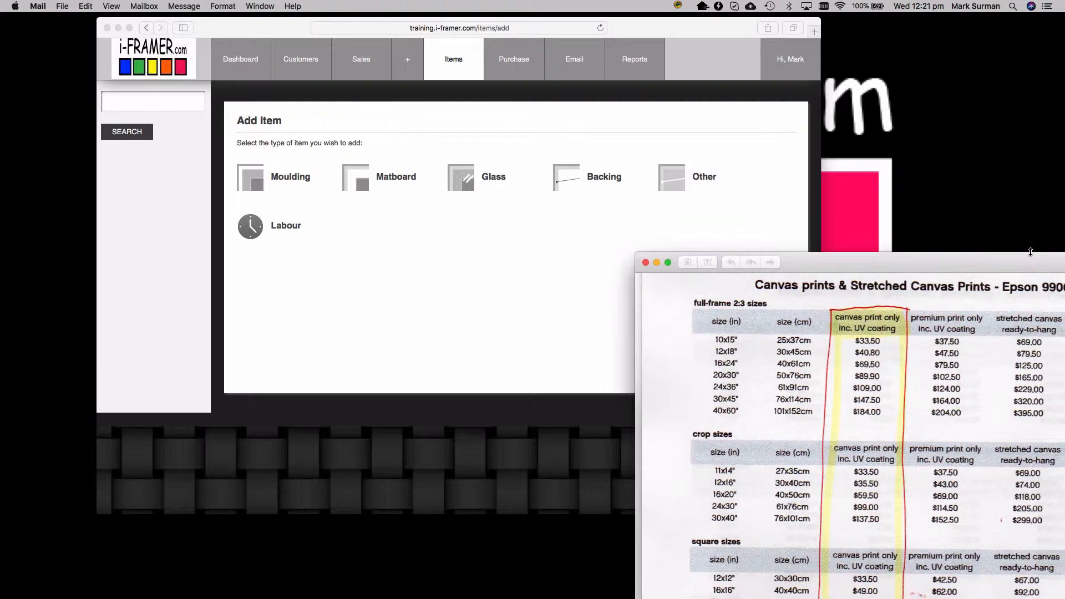
pyautogui.click(527, 222)
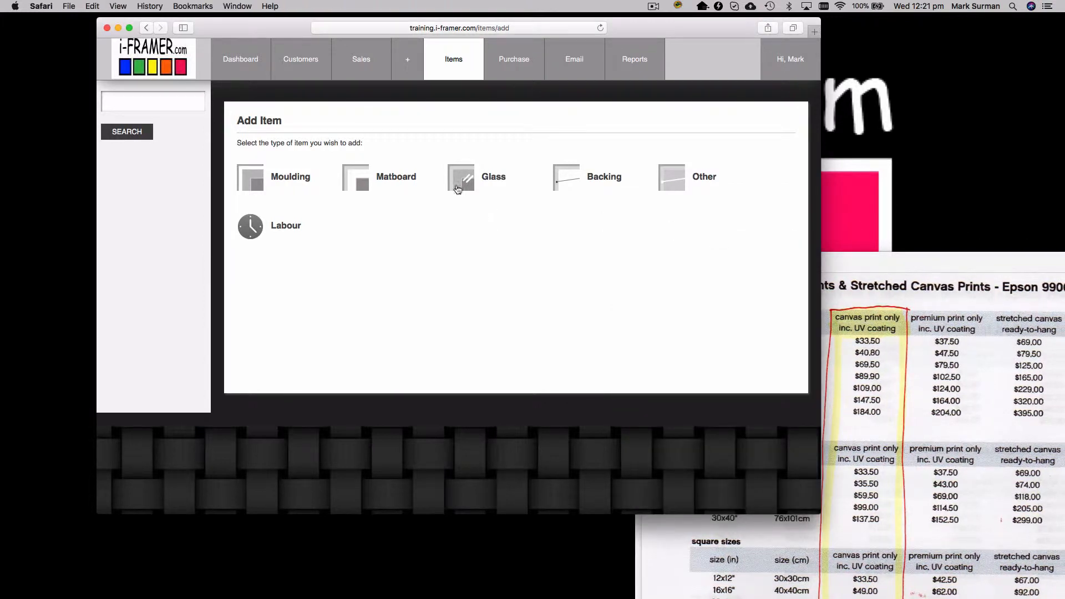
pyautogui.click(699, 179)
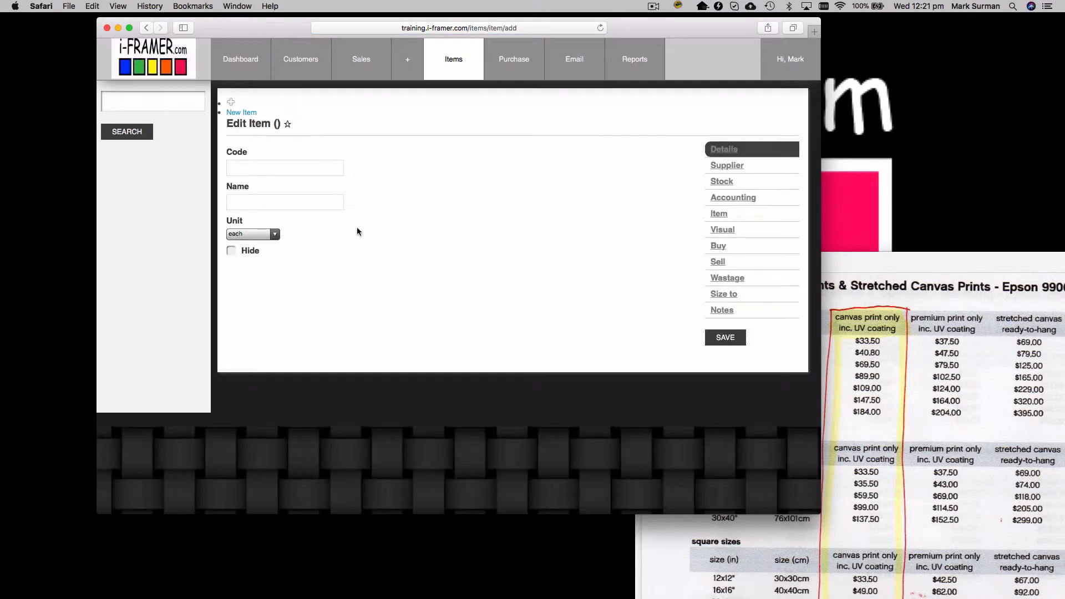
# Step: Enter the code CANUV10x15 and the name "Canvas print UV coating" for the new item
pyautogui.click(264, 168)
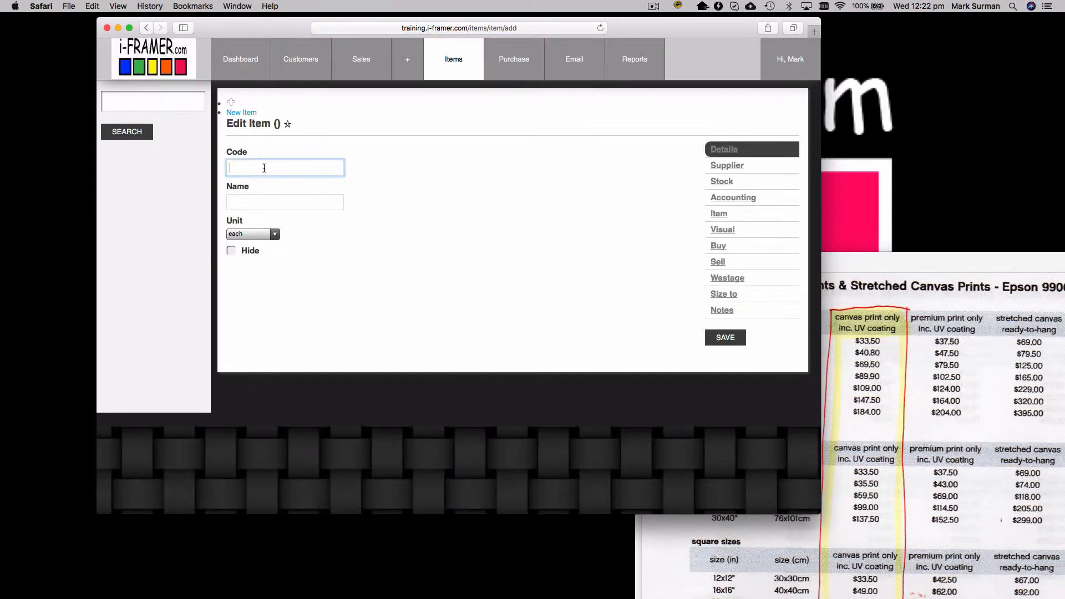
pyautogui.write('CANUV')
pyautogui.click(851, 260)
pyautogui.moveTo(850, 260); pyautogui.dragTo(970, 216)
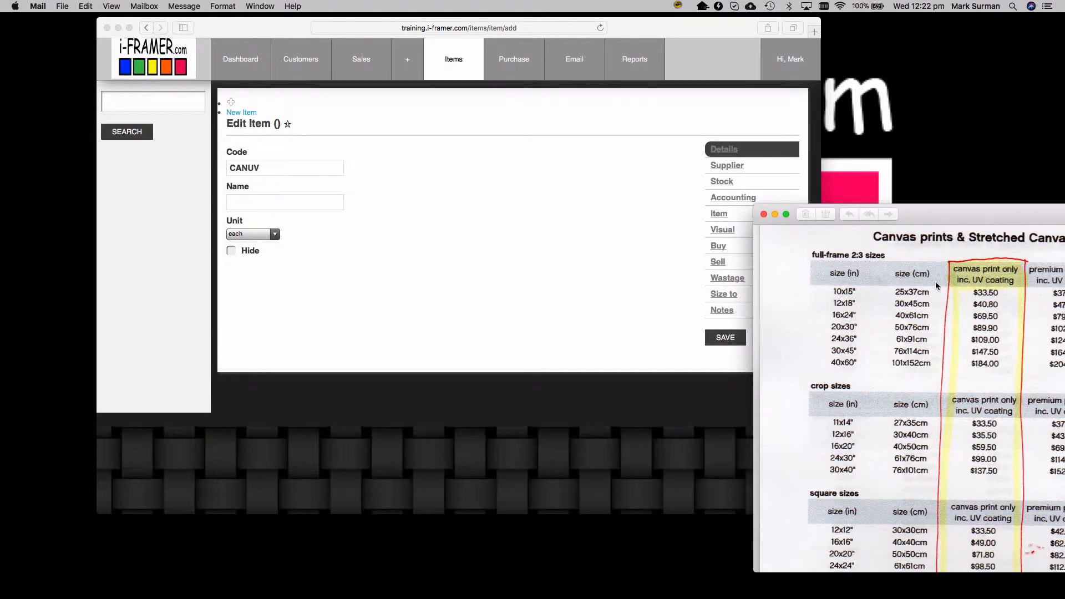
pyautogui.click(276, 164)
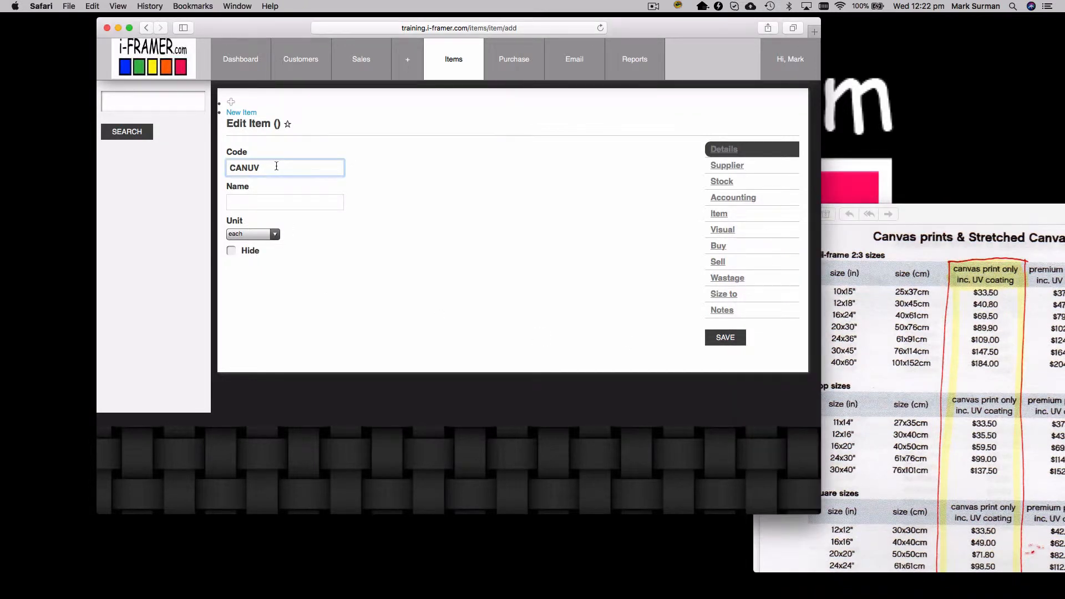
pyautogui.write('10x15')
pyautogui.click(248, 201)
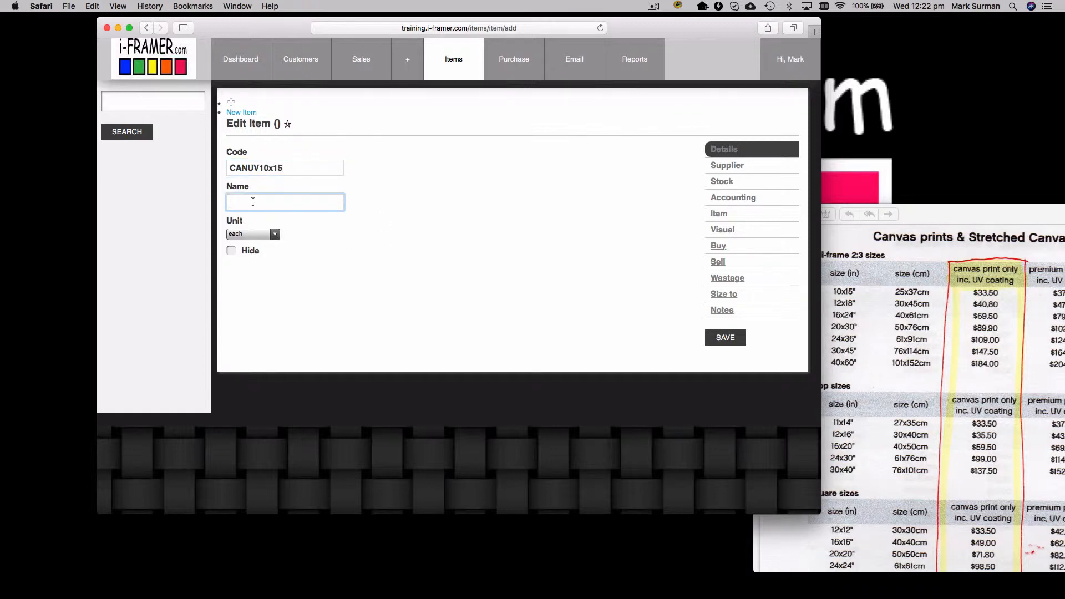
pyautogui.write('Canvas print UV coating')
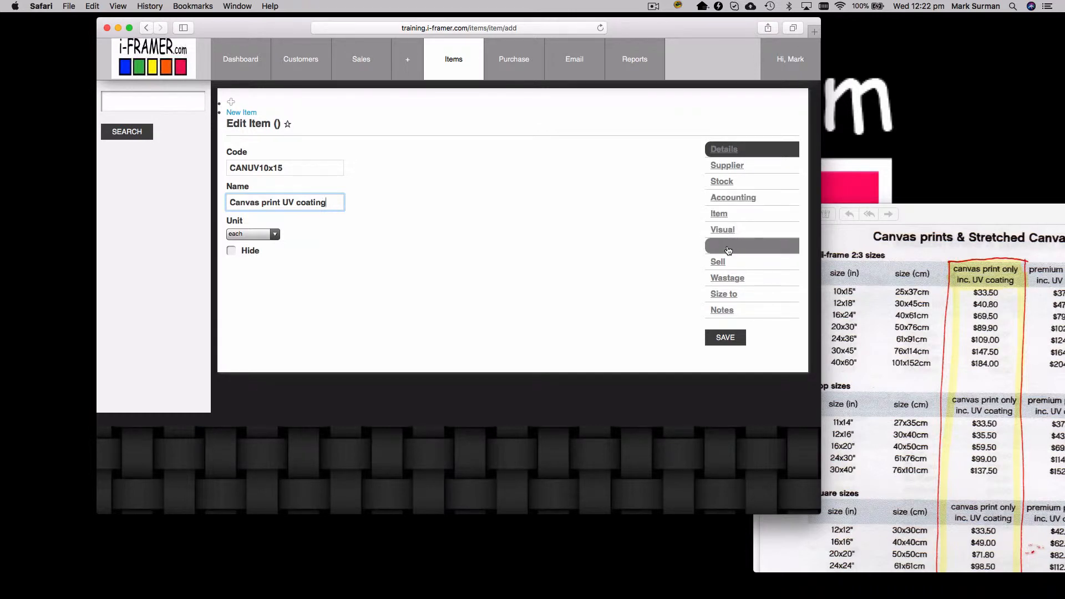
# Step: Set the item's selling price to Static with a unit price of 33.50 and save the item
pyautogui.click(718, 261)
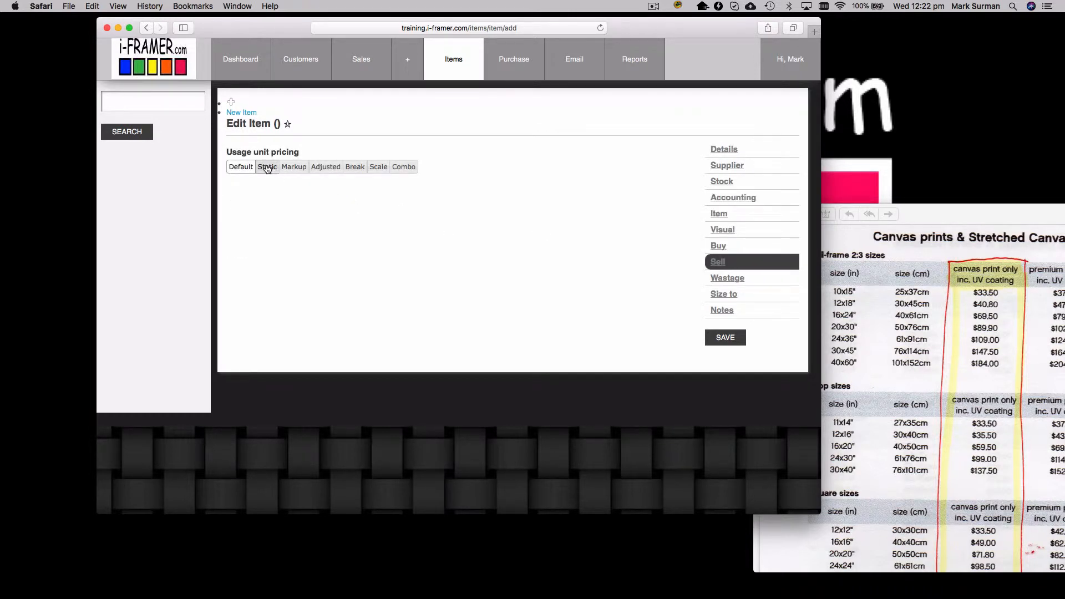
pyautogui.click(272, 167)
pyautogui.click(250, 220)
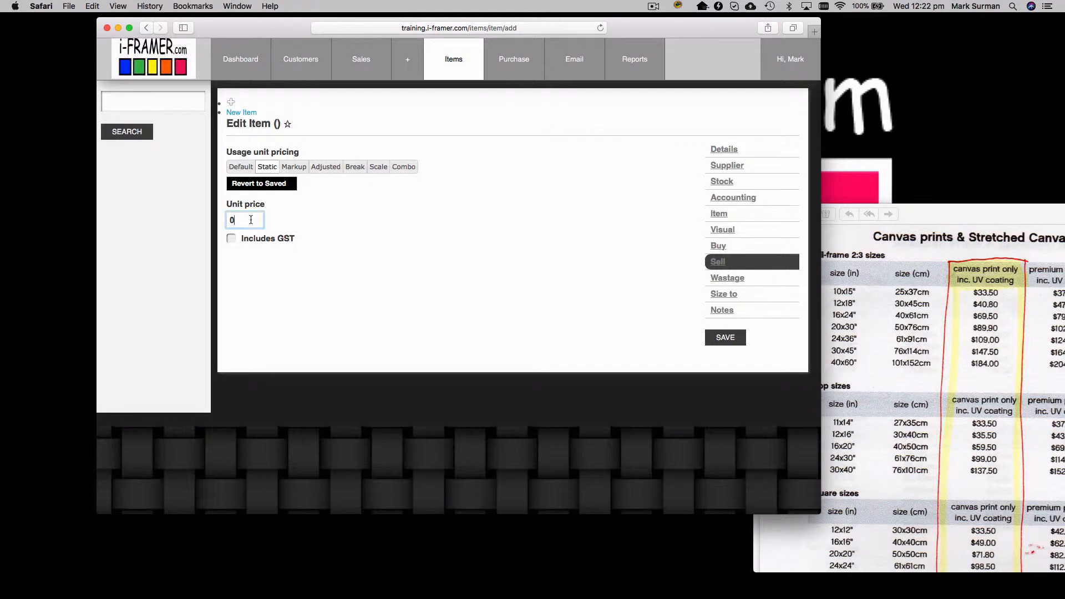
pyautogui.write('33.50')
pyautogui.click(722, 345)
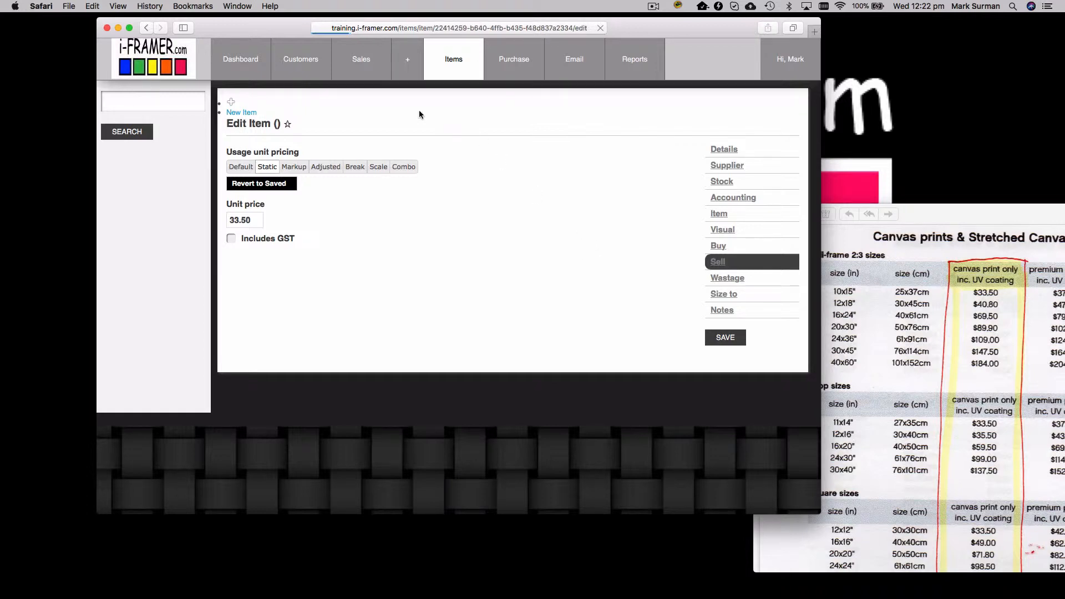
pyautogui.rightClick(361, 66)
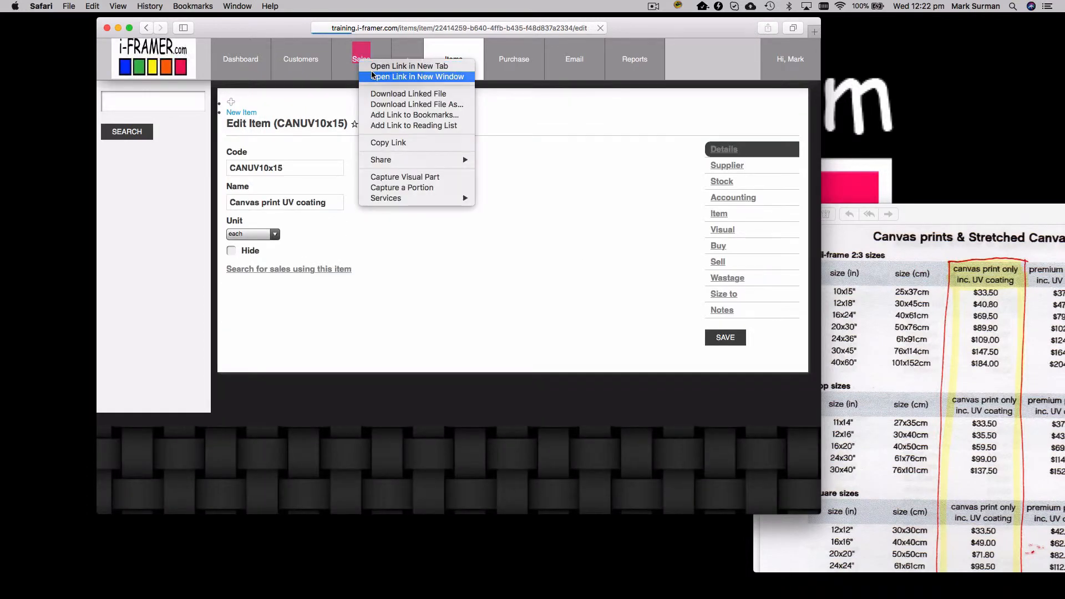
pyautogui.click(371, 74)
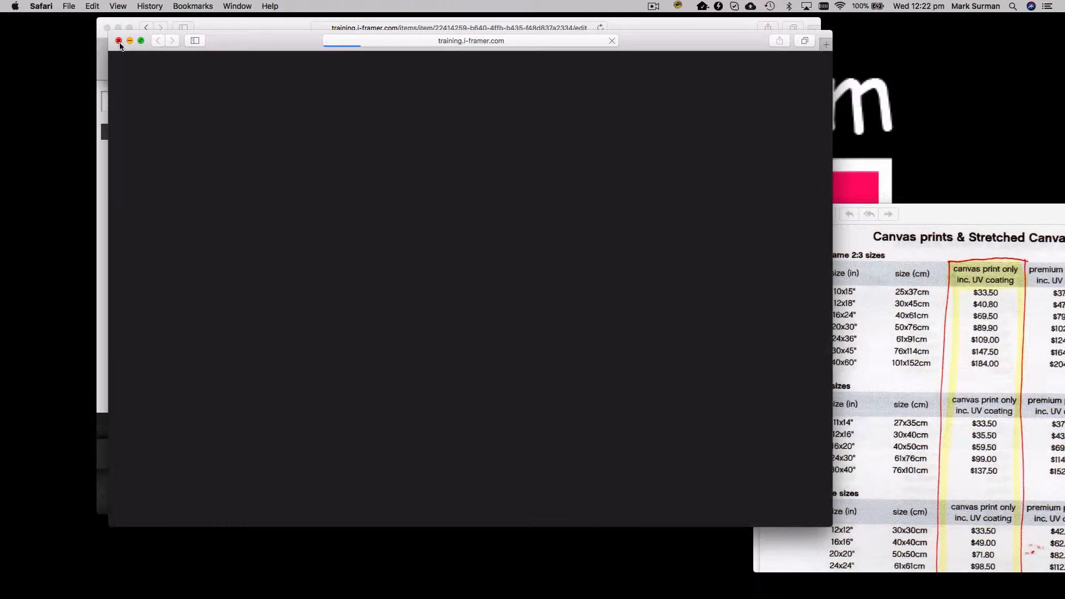
pyautogui.click(118, 41)
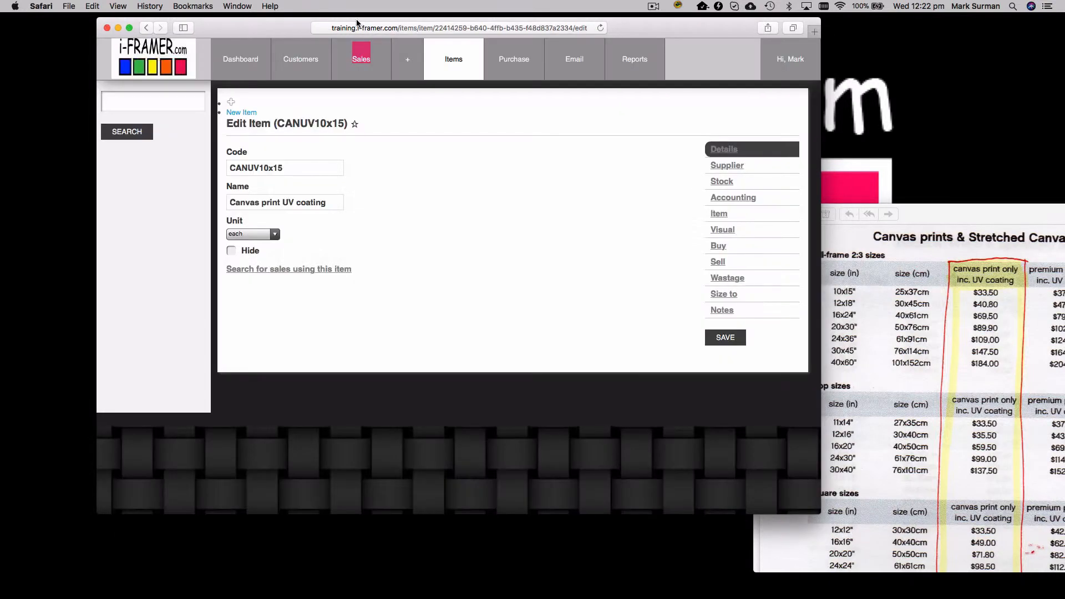
# Step: Open the Sales section in a separate browser tab and start a new sale
pyautogui.rightClick(370, 51)
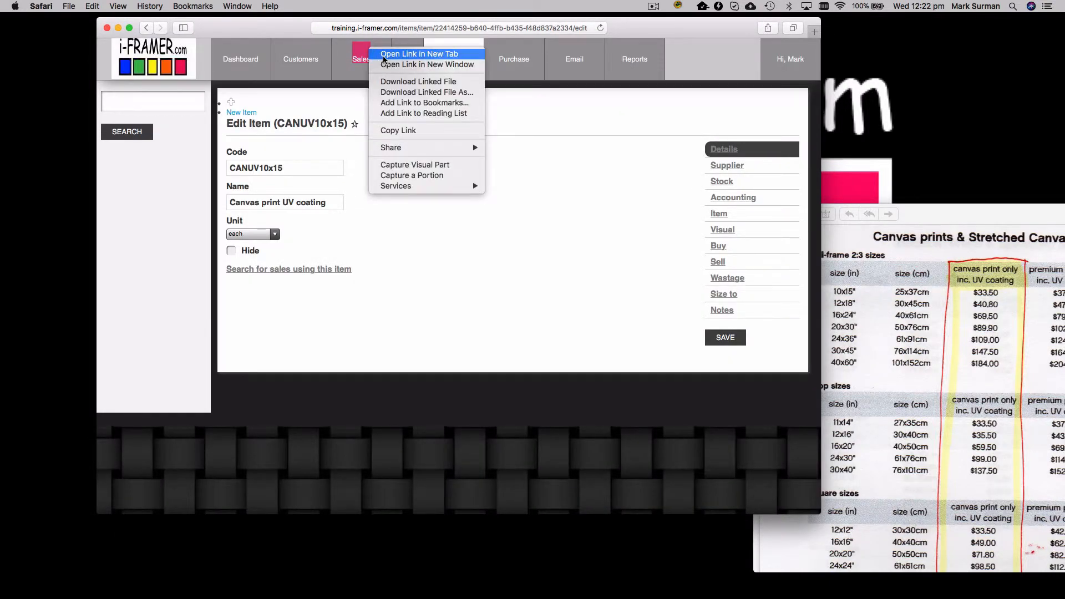
pyautogui.click(385, 55)
pyautogui.click(621, 45)
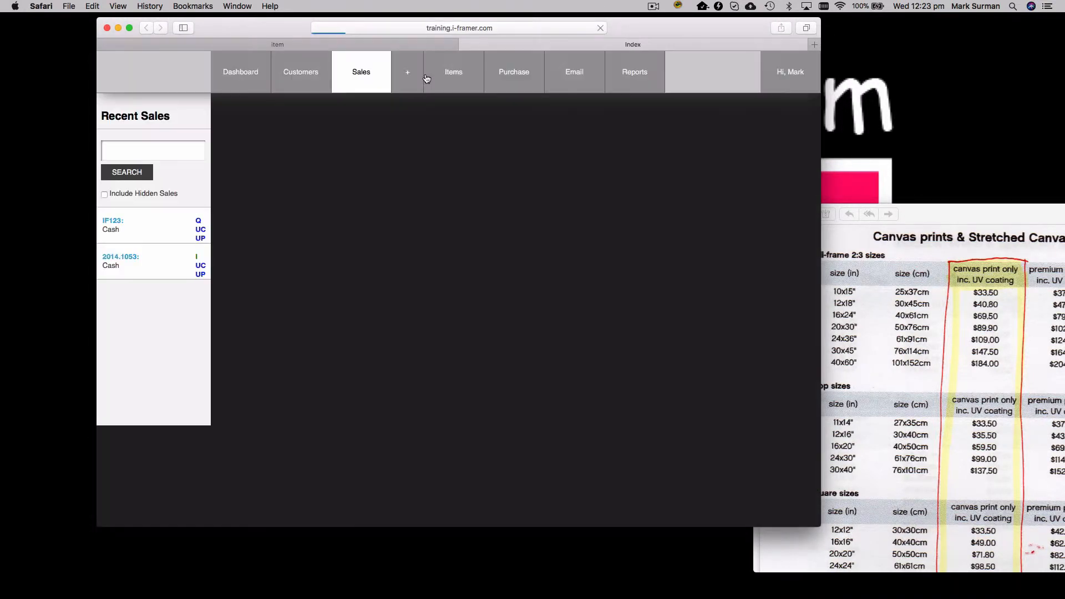
pyautogui.click(446, 240)
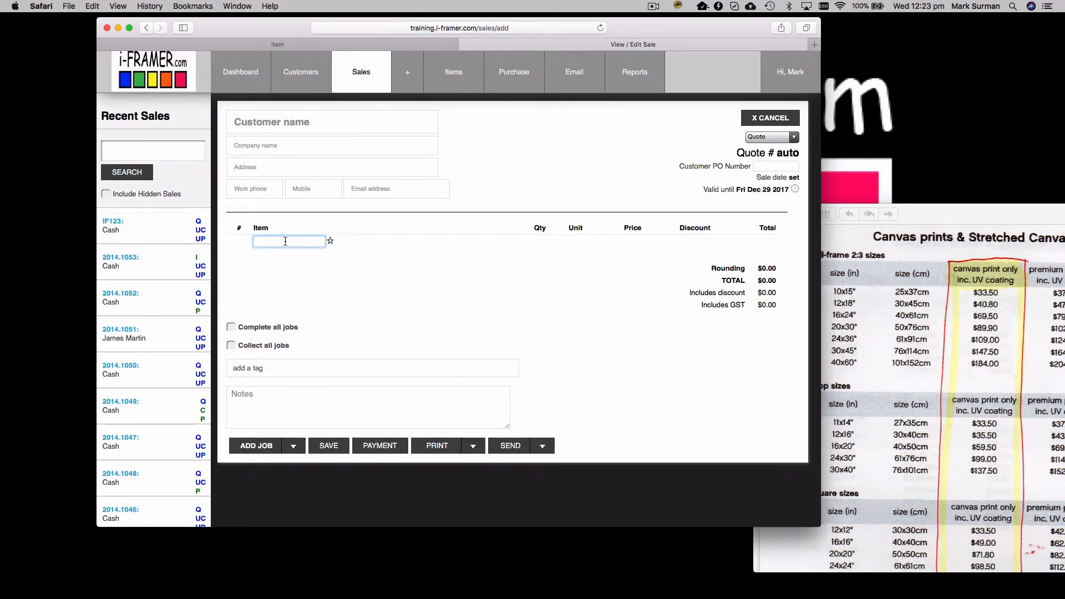
# Step: Add the CANUV10x15 canvas print to the quote with a quantity of 3 and save the quote
pyautogui.write('canuv')
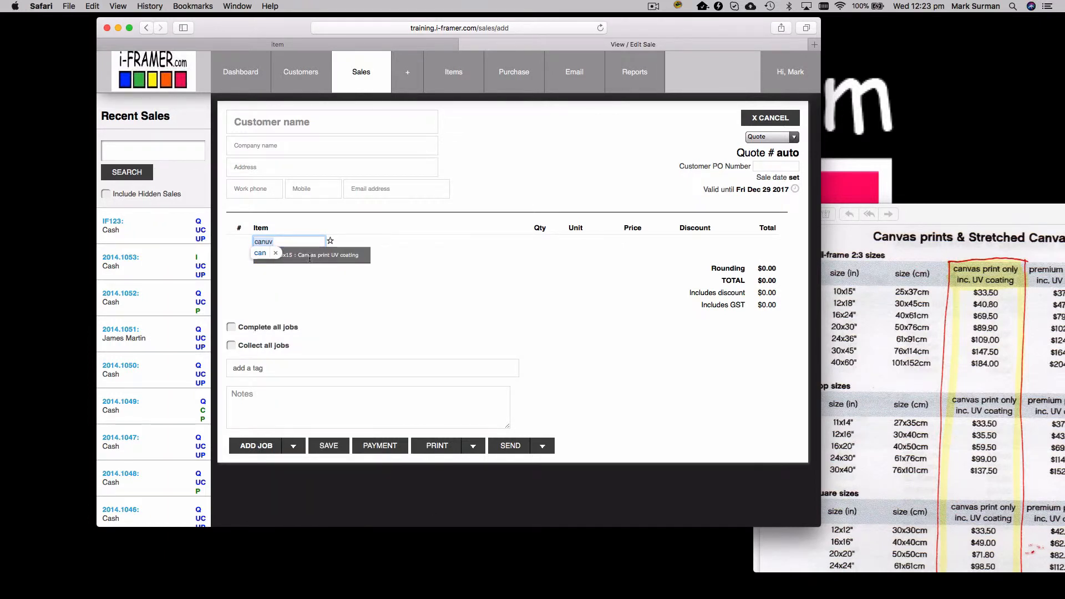
pyautogui.press('Return')
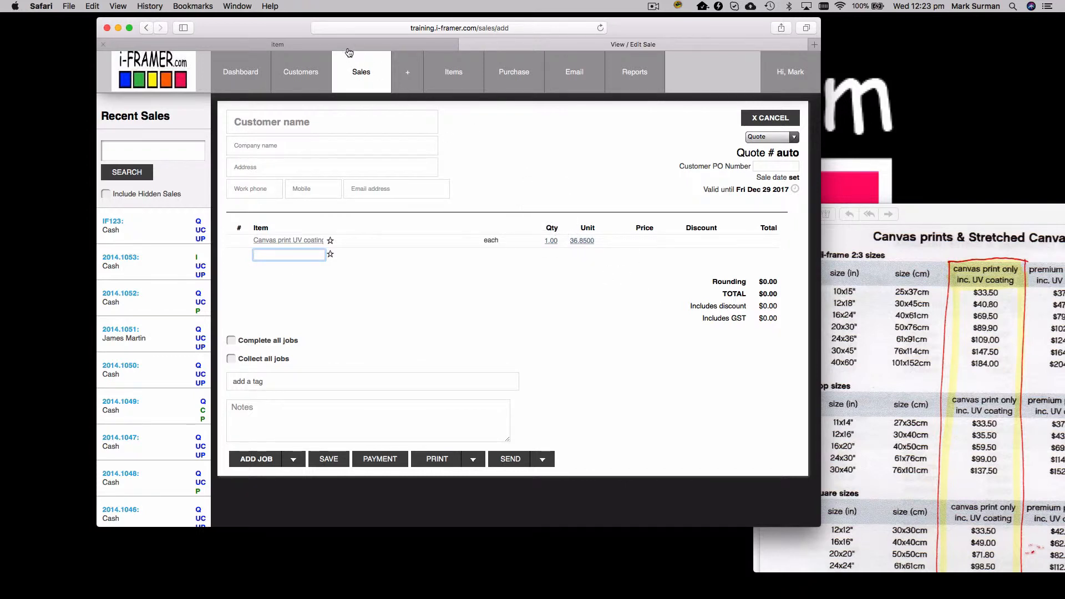
pyautogui.click(554, 241)
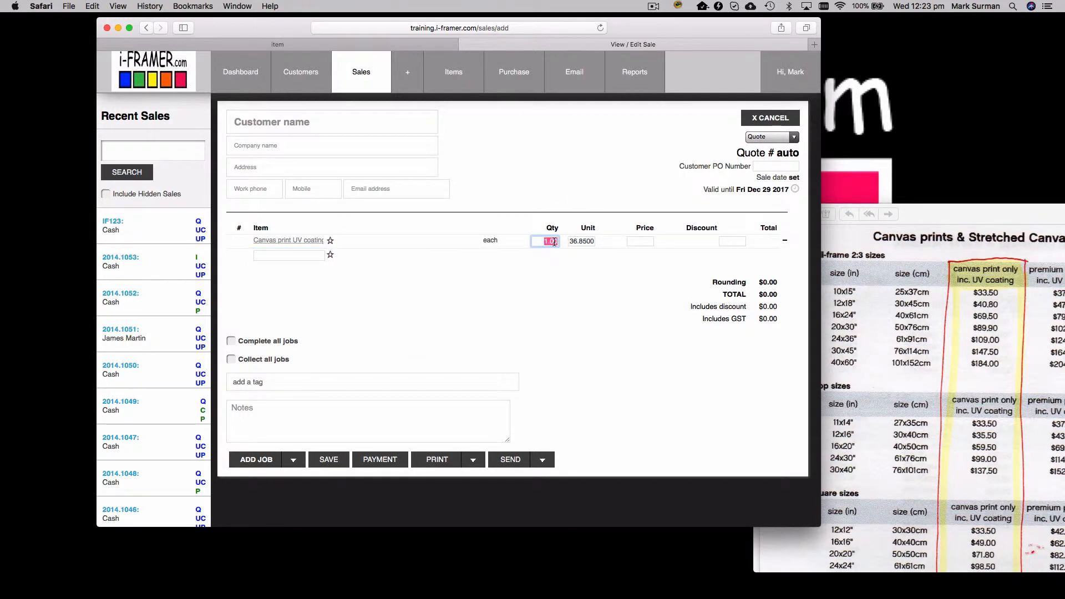
pyautogui.write('3')
pyautogui.click(330, 459)
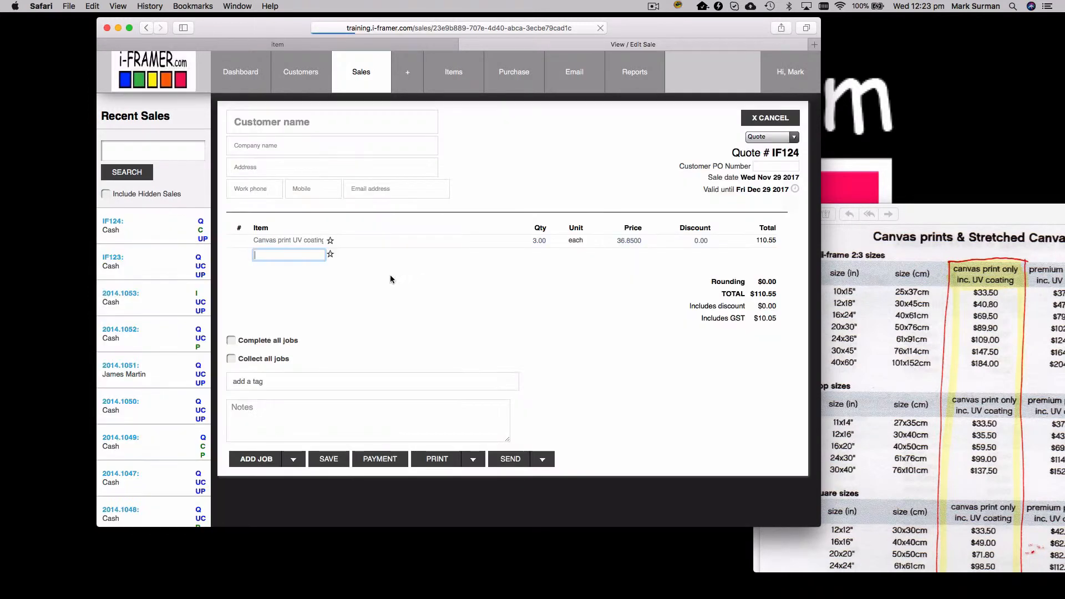
# Step: Add a job to the quote with CANUV10x15 under Others, save it and display its price breakdown
pyautogui.click(262, 460)
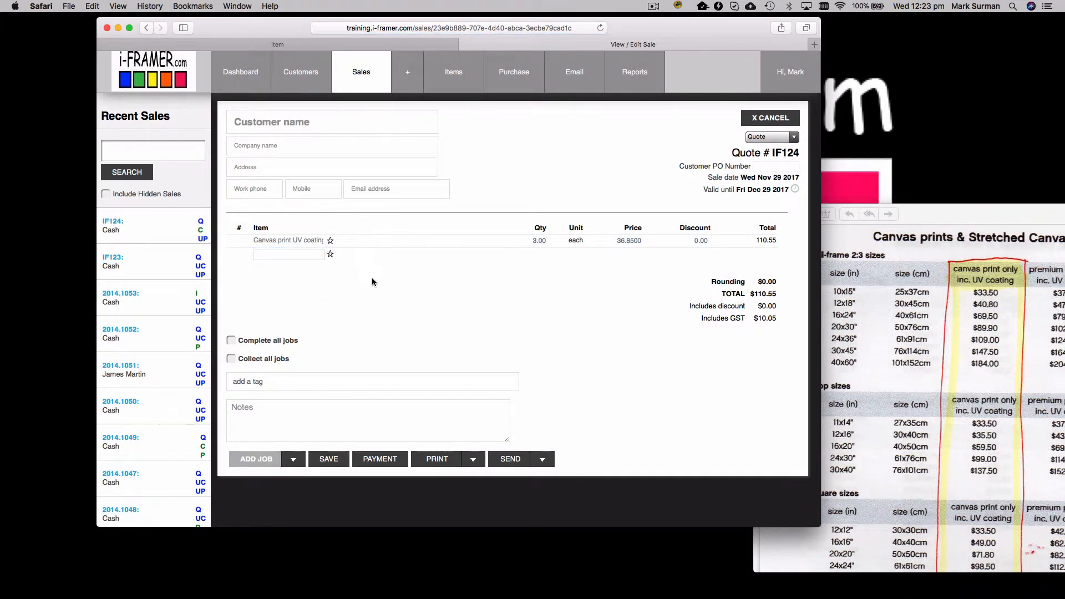
pyautogui.click(272, 347)
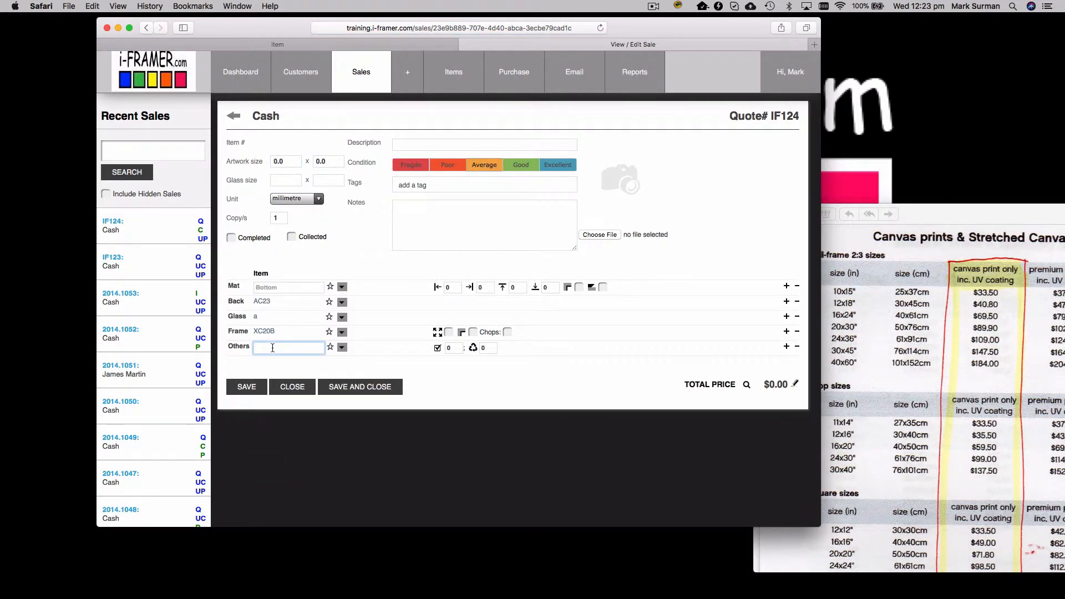
pyautogui.write('canuv10x15')
pyautogui.press('Return')
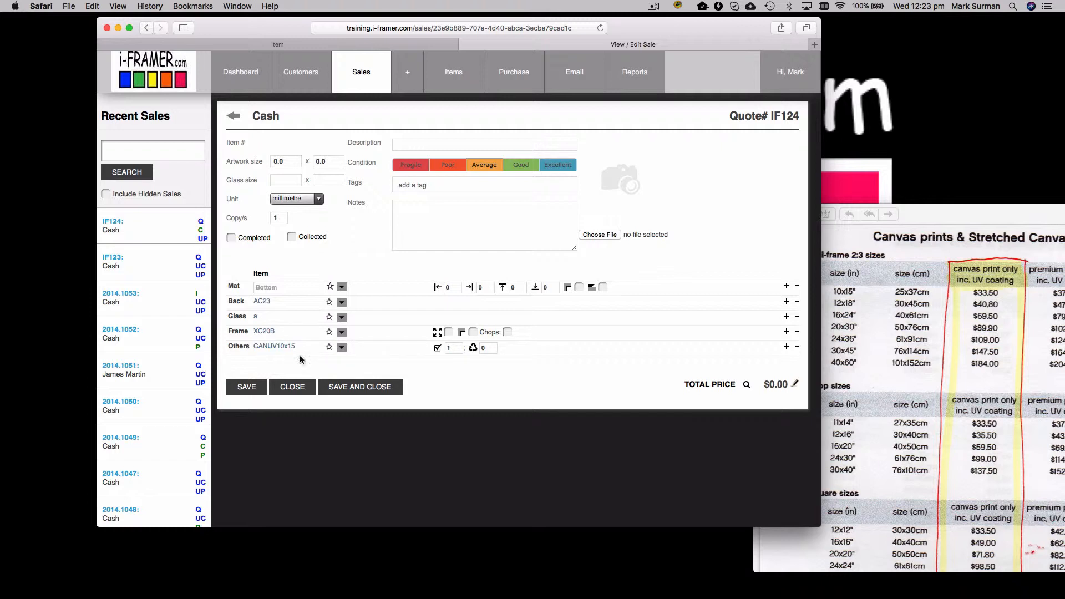
pyautogui.click(242, 387)
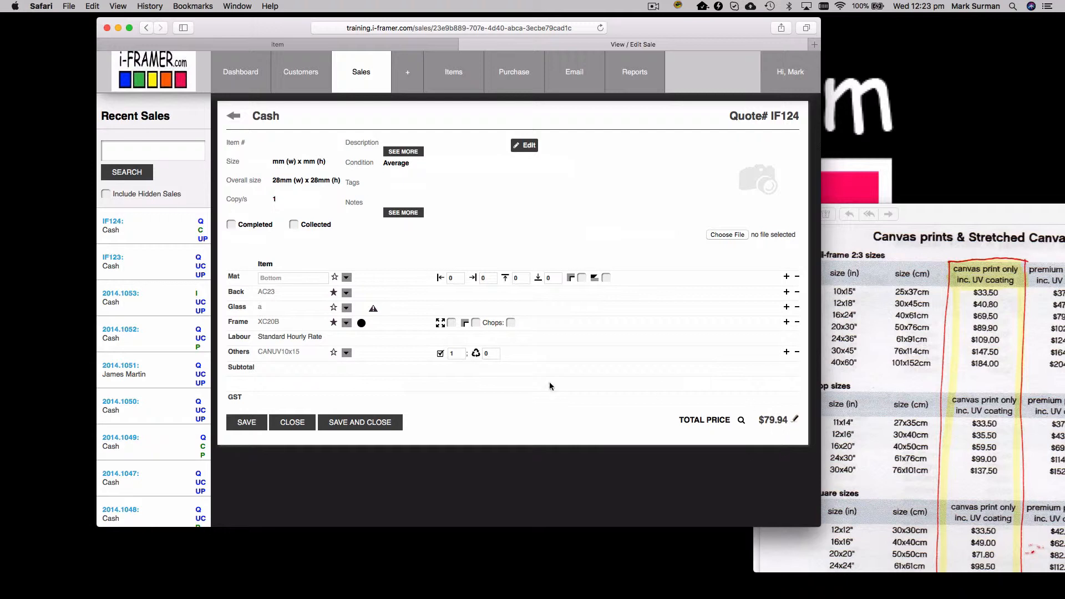
pyautogui.click(779, 421)
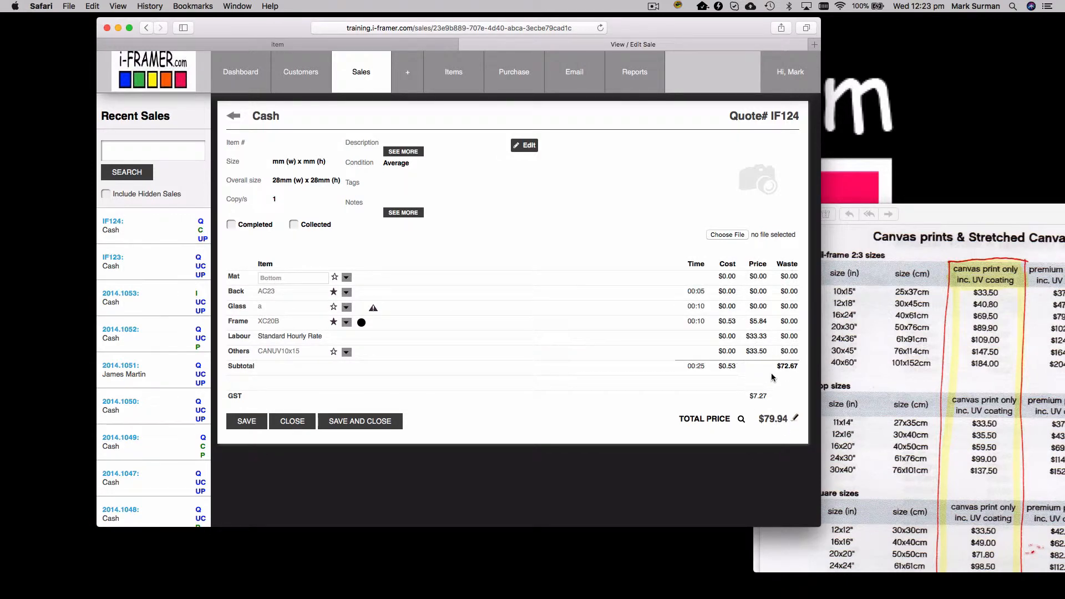
# Step: Return to the Items section in the original browser tab and start another new item of type Other
pyautogui.click(412, 43)
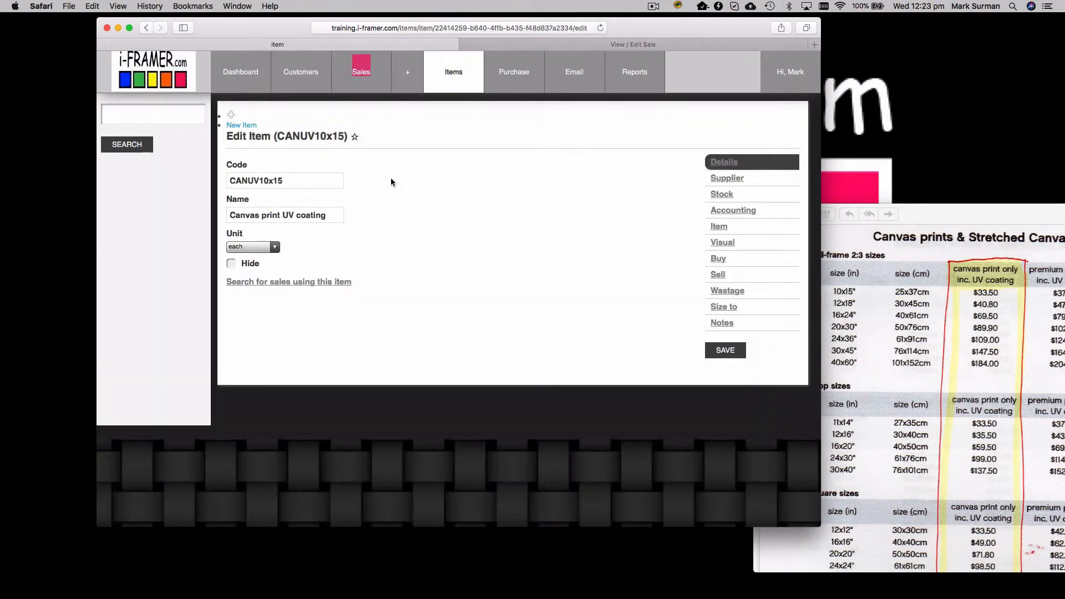
pyautogui.click(140, 115)
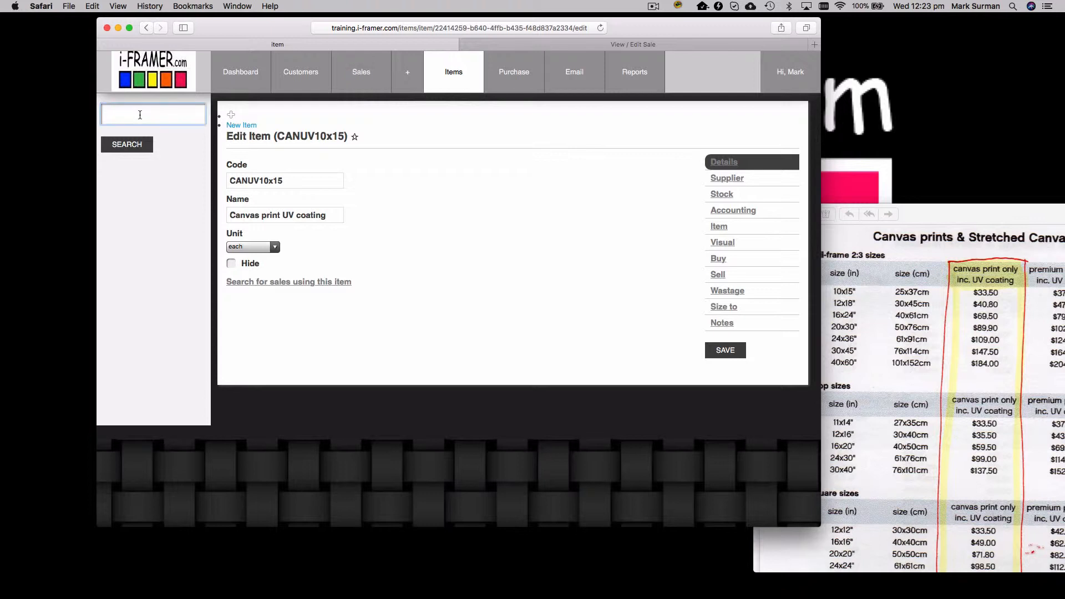
pyautogui.click(452, 75)
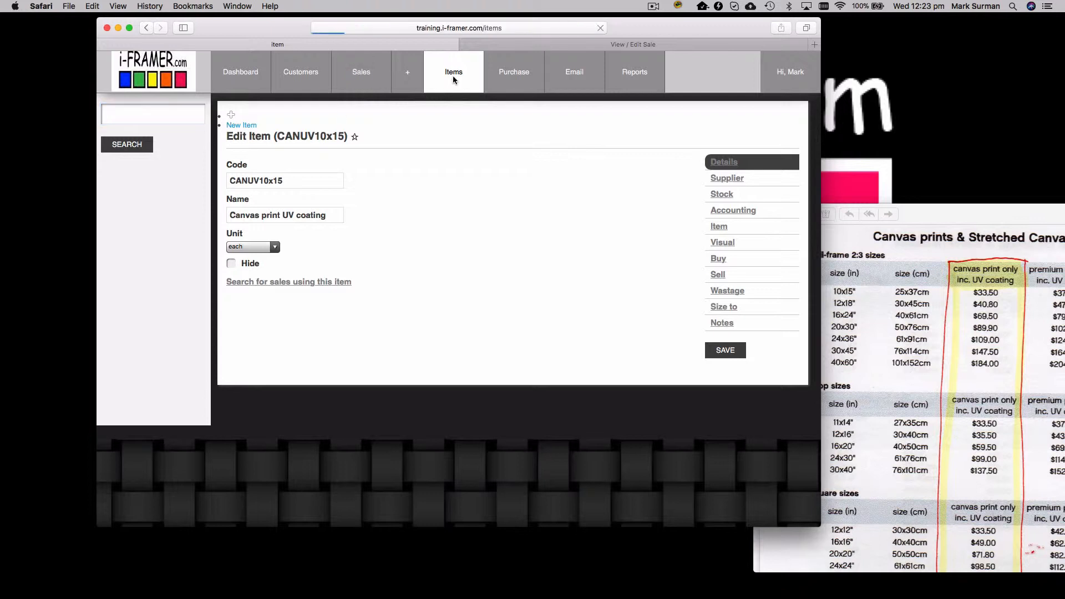
pyautogui.click(452, 240)
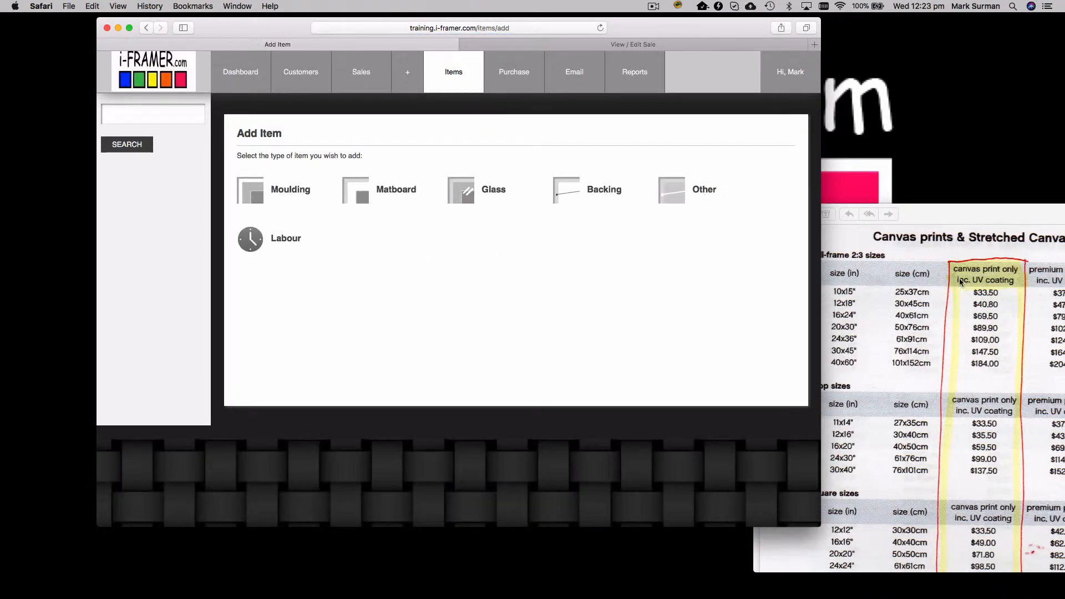
pyautogui.click(706, 194)
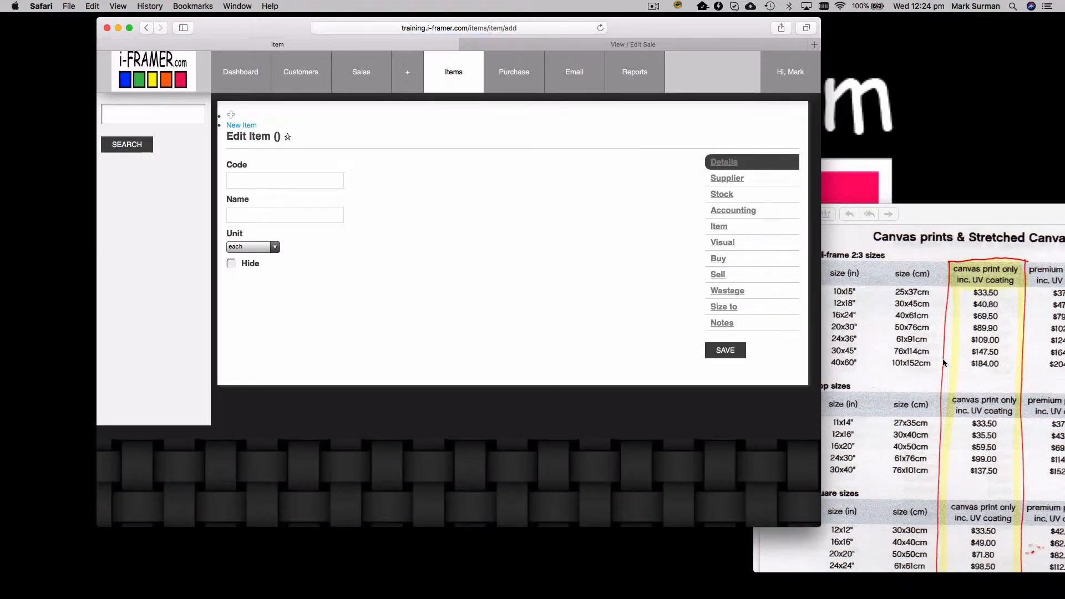
# Step: Give the new item the code CANSM, the name Canvas by the square metre and the unit square meter, and open its selling price settings
pyautogui.click(273, 181)
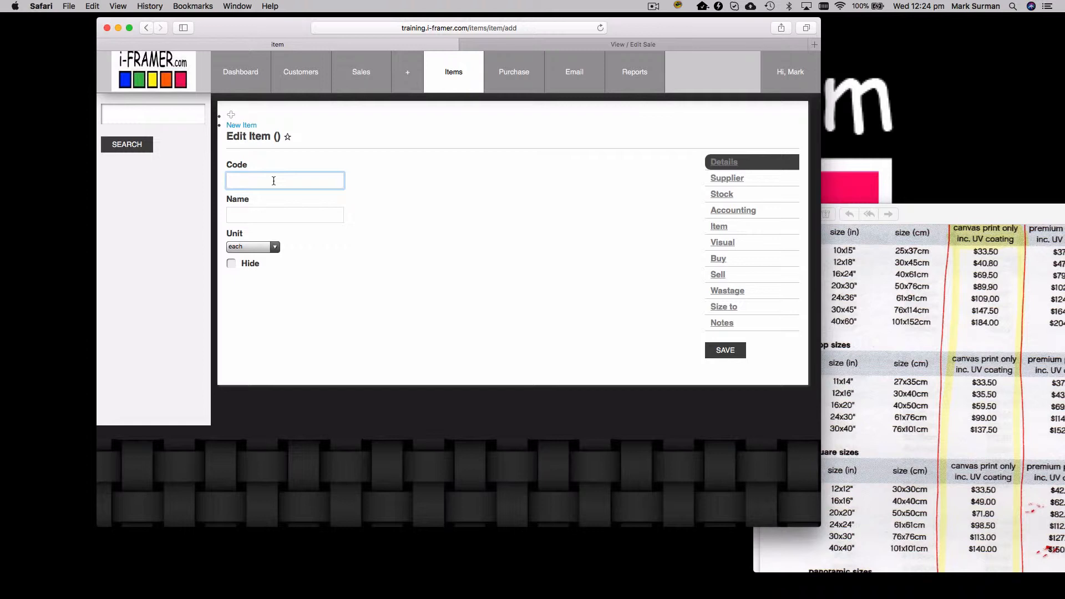
pyautogui.write('Can')
pyautogui.press('BackSpace')
pyautogui.press('BackSpace')
pyautogui.write('ANSM')
pyautogui.click(255, 210)
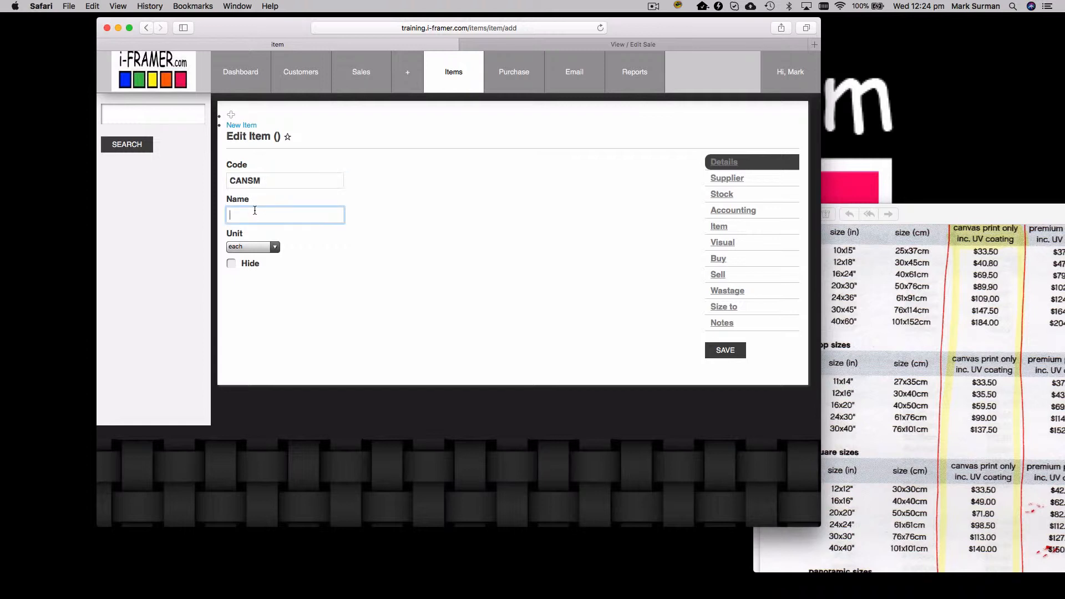
pyautogui.write('Canvas by the square metre')
pyautogui.click(271, 247)
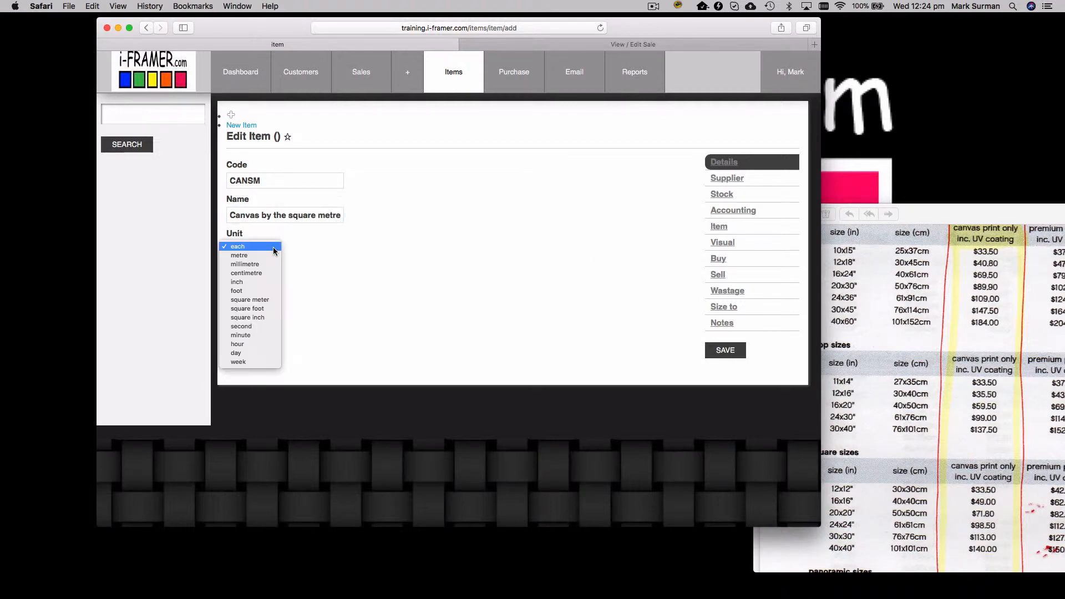
pyautogui.click(266, 300)
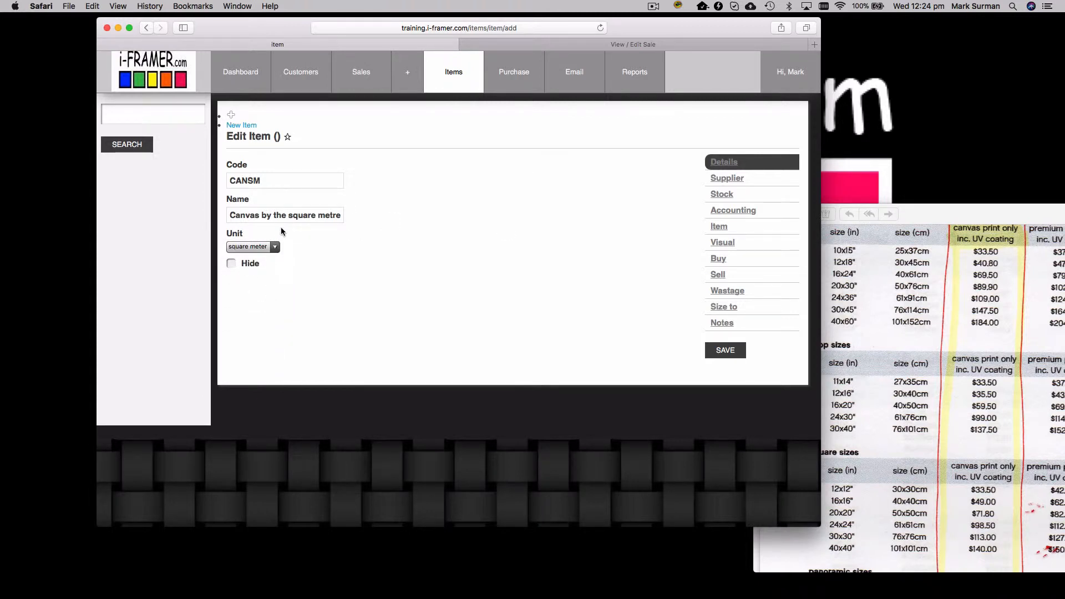
pyautogui.click(717, 274)
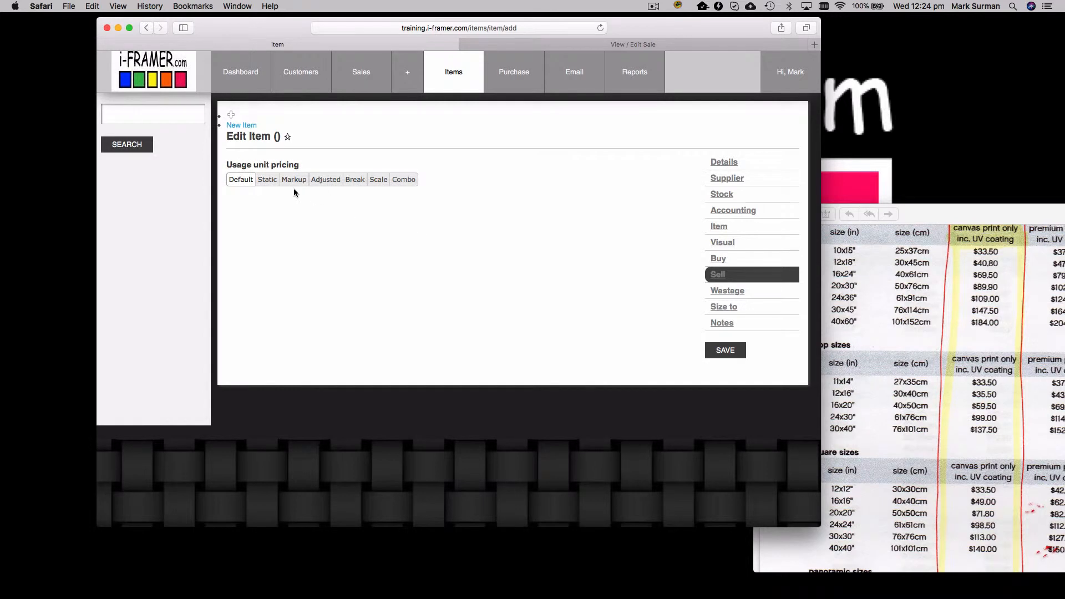
# Step: Set the item's usage unit pricing to Static with a unit price of 100
pyautogui.click(294, 180)
pyautogui.click(269, 181)
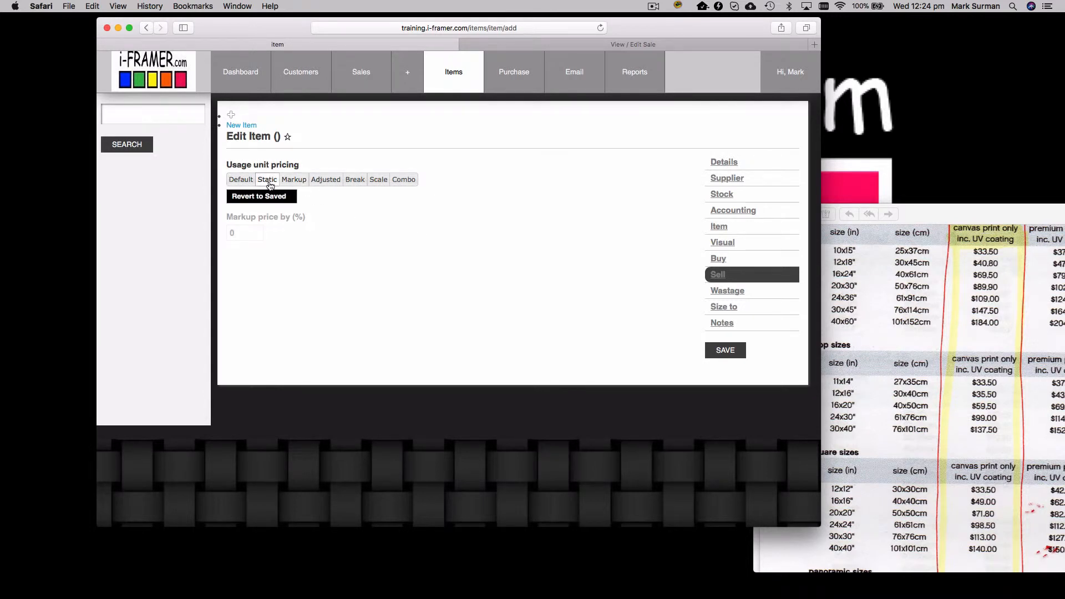
pyautogui.click(233, 233)
pyautogui.write('100')
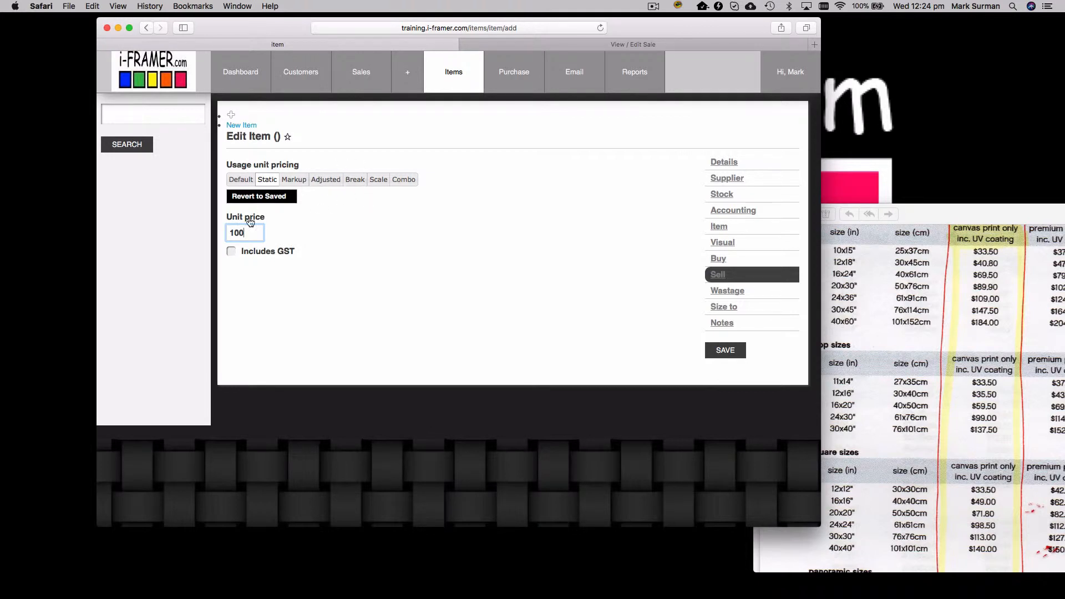
# Step: Change the usage unit pricing to Break and extend the price break table to four rows
pyautogui.click(347, 186)
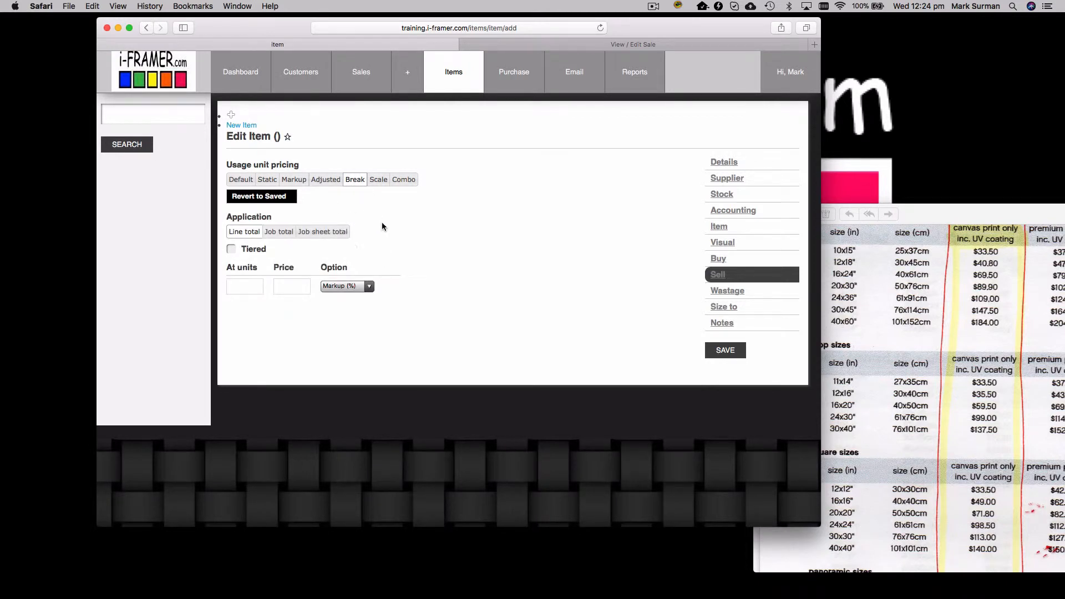
pyautogui.click(387, 285)
pyautogui.click(386, 286)
pyautogui.click(386, 285)
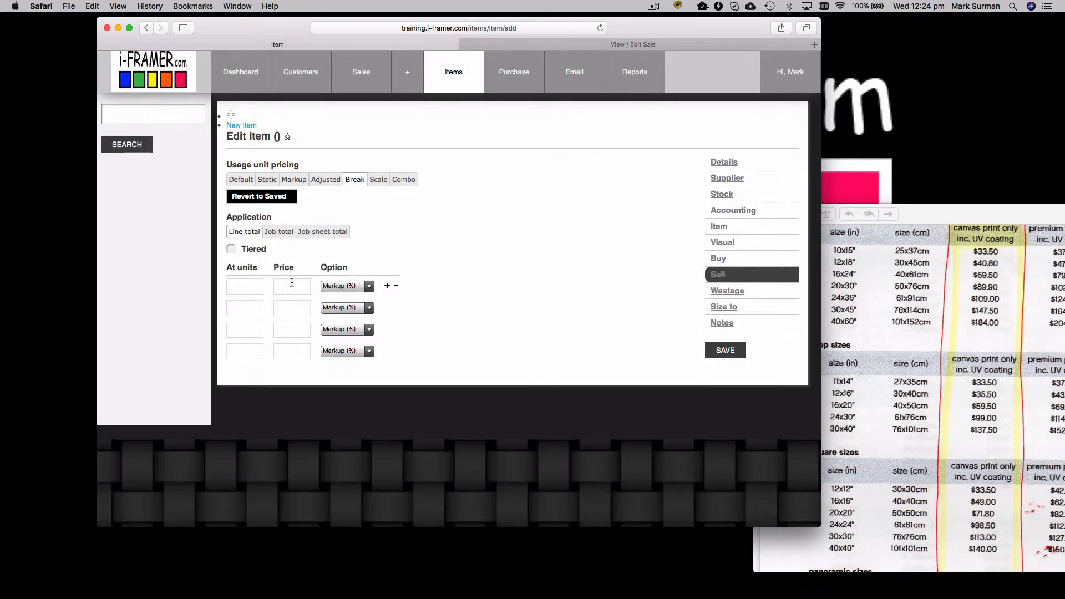
# Step: Enter 0 and .04 as the first two break units, and price the first row at 10 with the Step ($) option
pyautogui.click(243, 283)
pyautogui.write('0')
pyautogui.click(240, 305)
pyautogui.write('.04')
pyautogui.click(303, 286)
pyautogui.write('10')
pyautogui.click(355, 286)
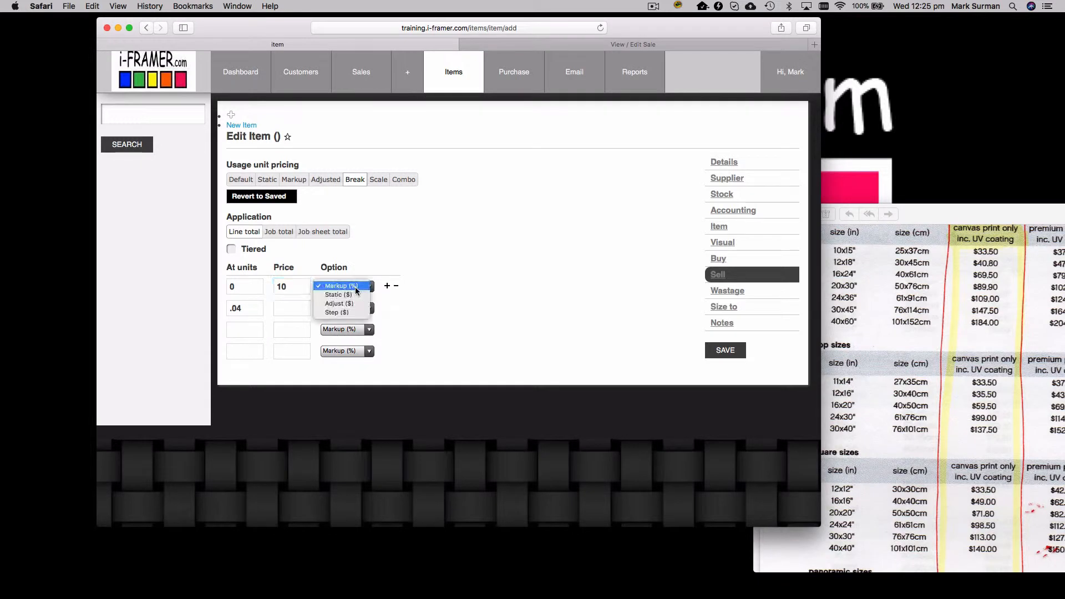
pyautogui.click(335, 312)
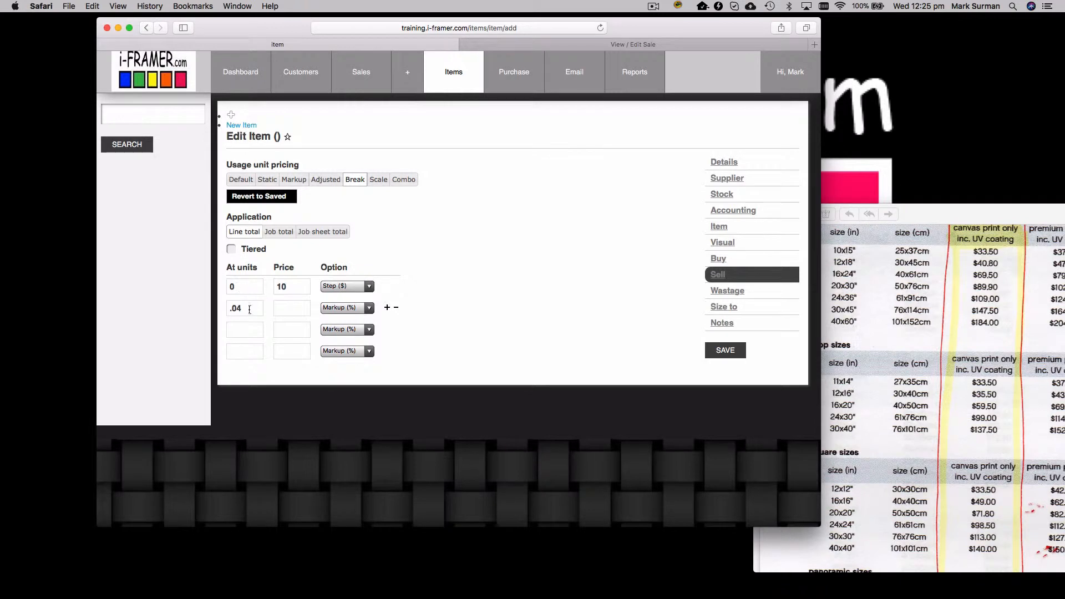
# Step: Set the other three break rows to Step ($) and enter a price of 30 for the .04 row
pyautogui.click(351, 309)
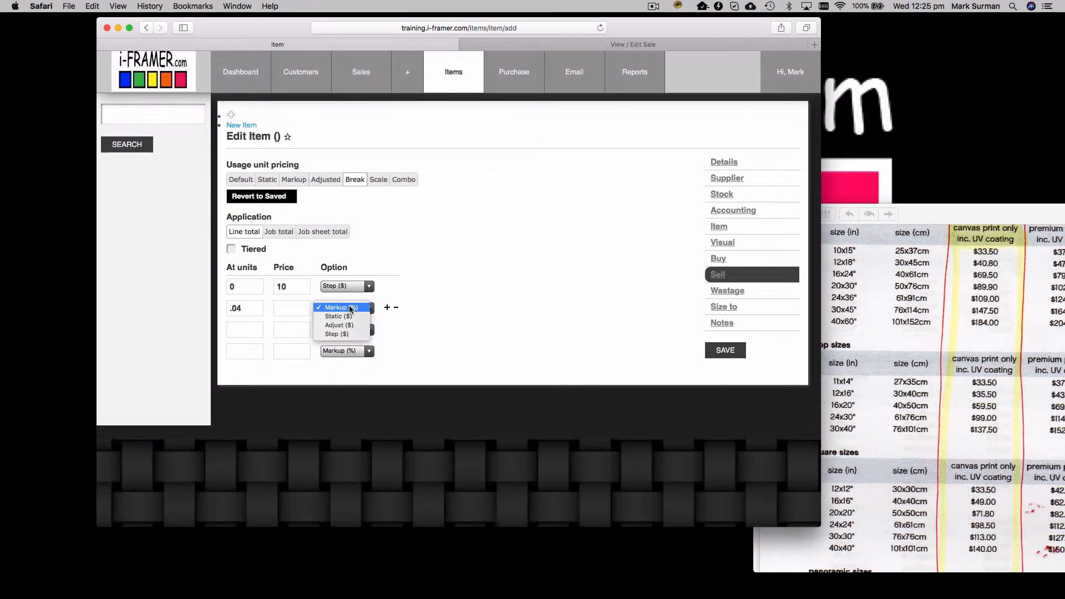
pyautogui.click(348, 334)
pyautogui.click(360, 328)
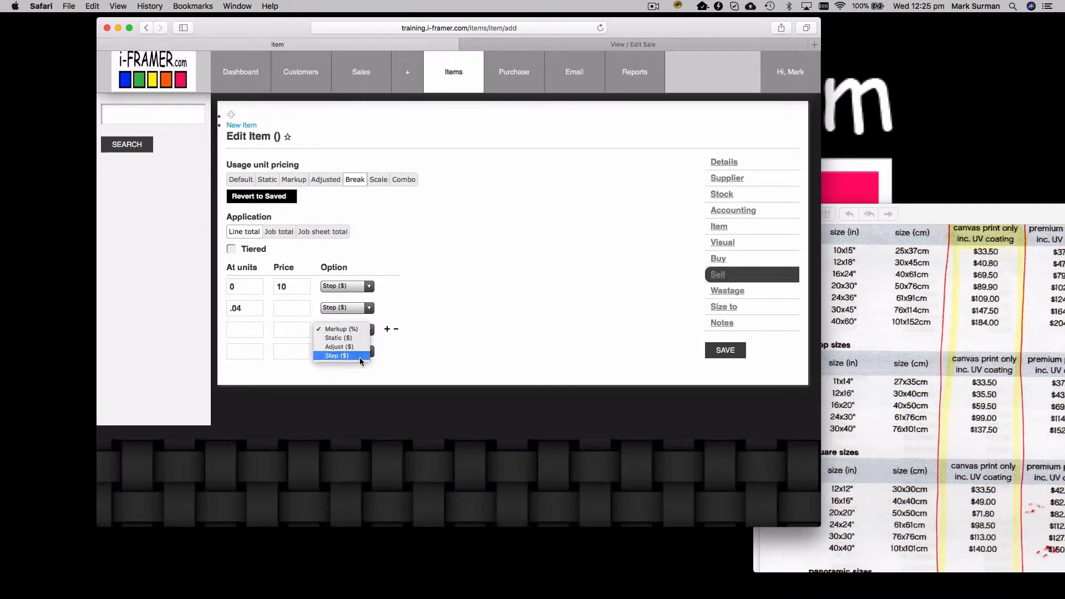
pyautogui.click(361, 357)
pyautogui.click(356, 351)
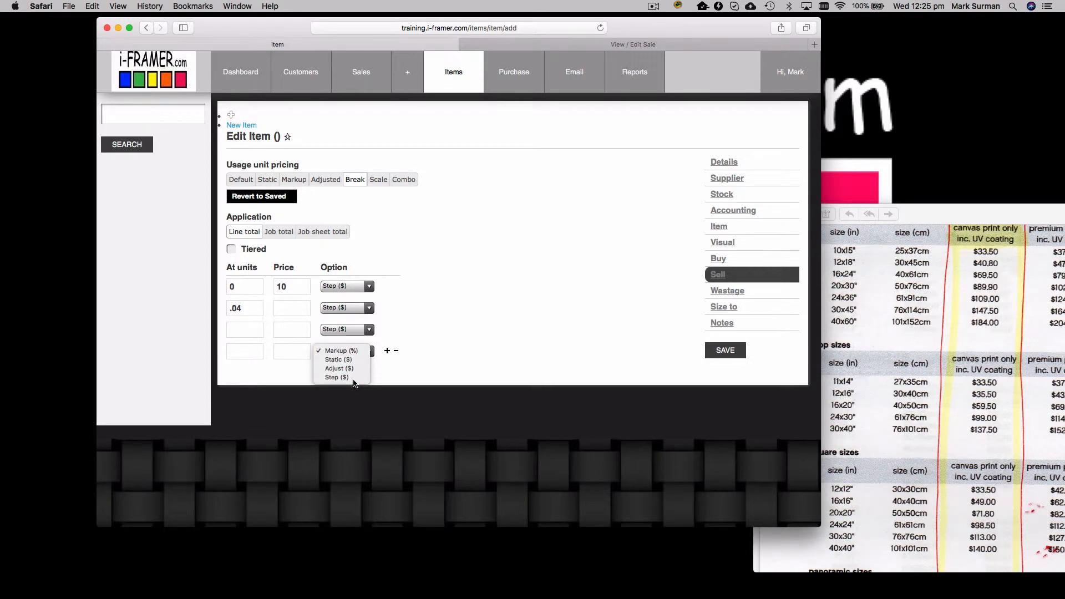
pyautogui.click(350, 377)
pyautogui.click(291, 308)
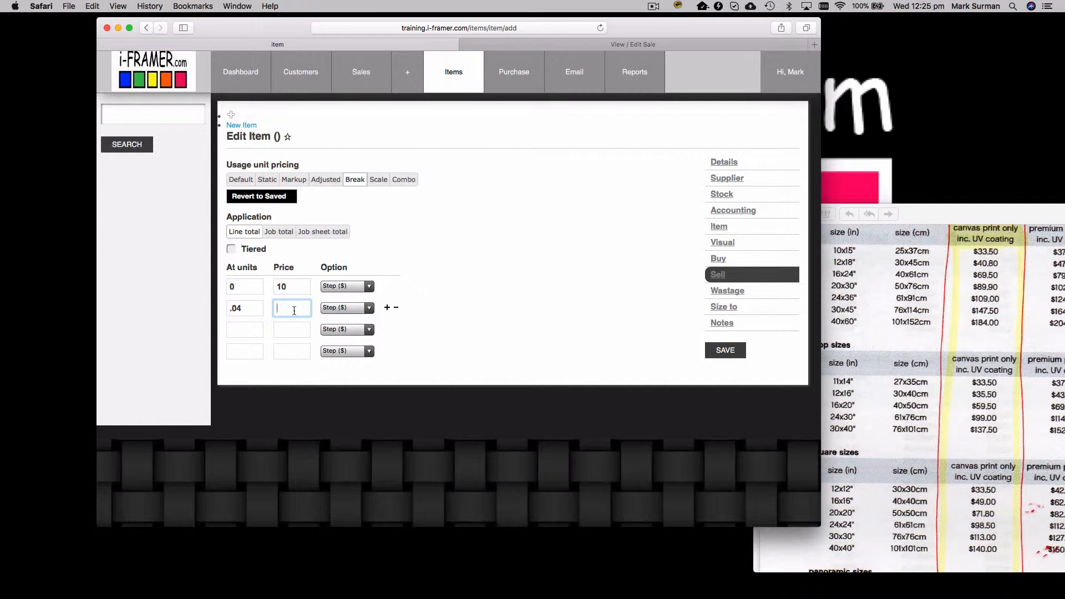
pyautogui.write('30')
pyautogui.click(304, 335)
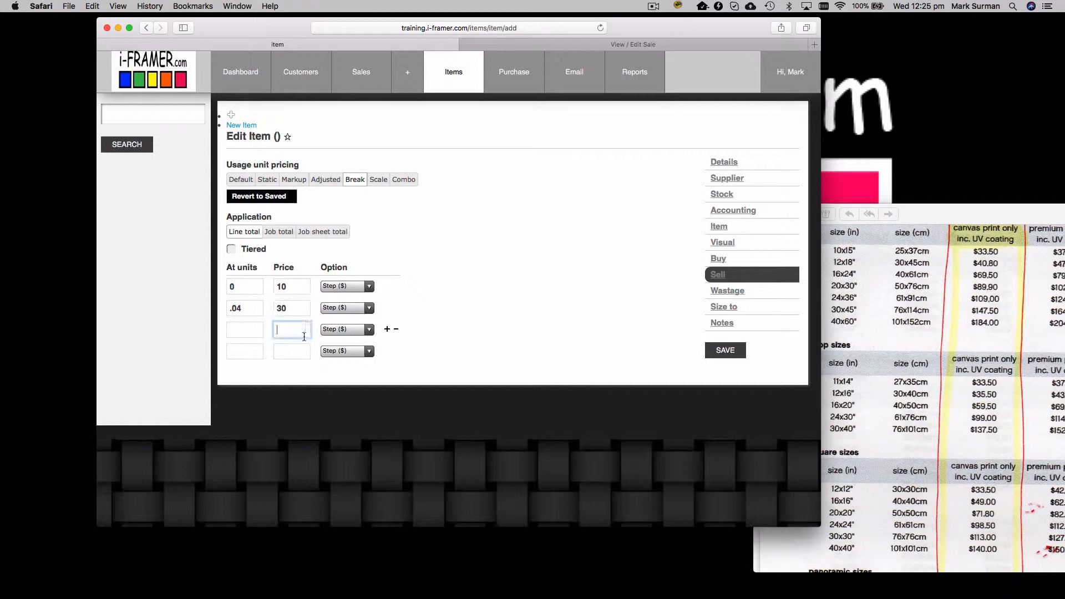
# Step: Set the first break row to a price of 150 with Markup (%) and the .04 row's price to 125
pyautogui.click(297, 288)
pyautogui.press('BackSpace')
pyautogui.write('5')
pyautogui.click(330, 286)
pyautogui.click(349, 260)
pyautogui.moveTo(306, 307); pyautogui.dragTo(271, 304)
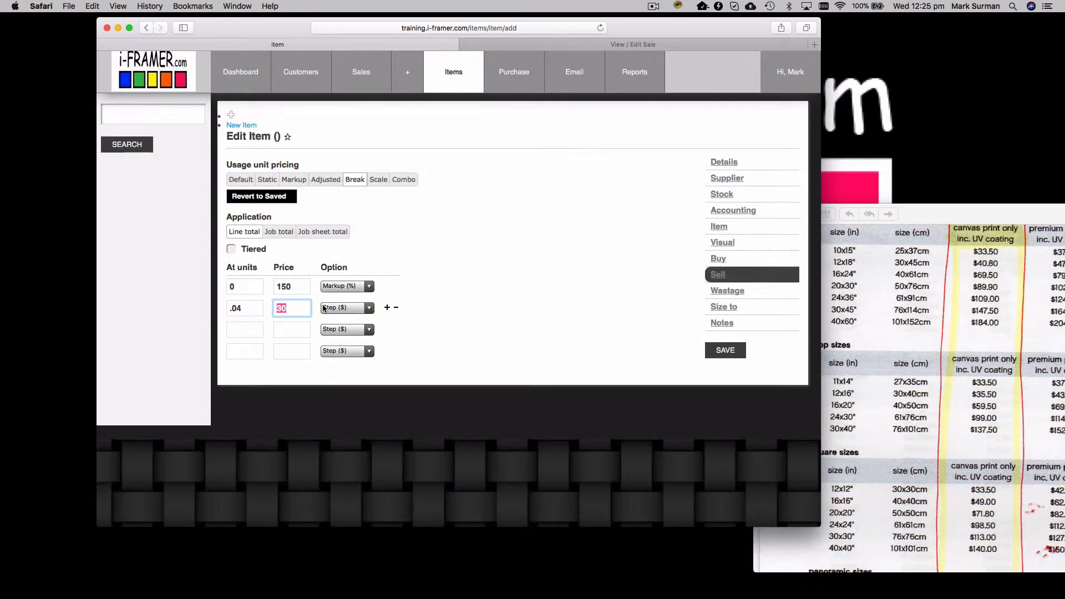
pyautogui.write('125')
# Step: Fill in the last two break rows with .25 units at 100 and .5 units at 75
pyautogui.click(247, 331)
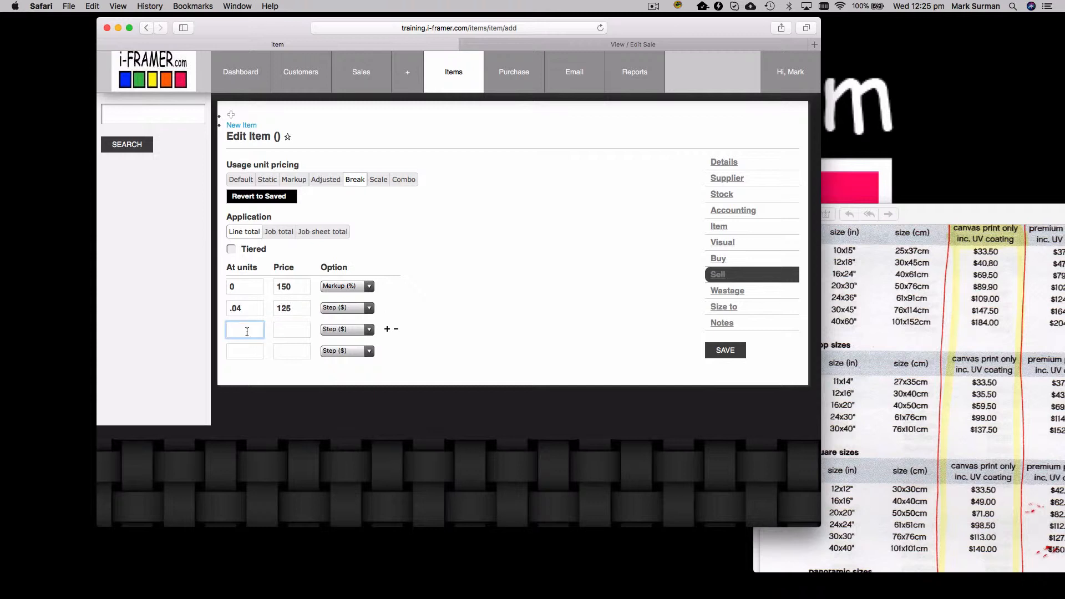
pyautogui.write('.25')
pyautogui.click(285, 324)
pyautogui.write('1o')
pyautogui.press('BackSpace')
pyautogui.write('00')
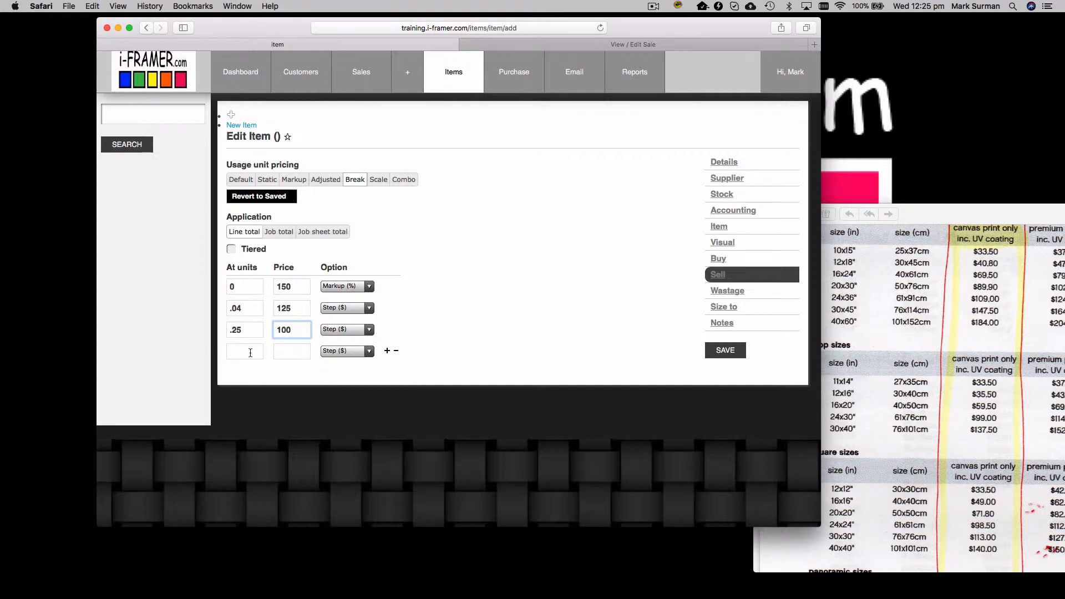
pyautogui.click(250, 353)
pyautogui.write('.5')
pyautogui.click(299, 351)
pyautogui.write('75')
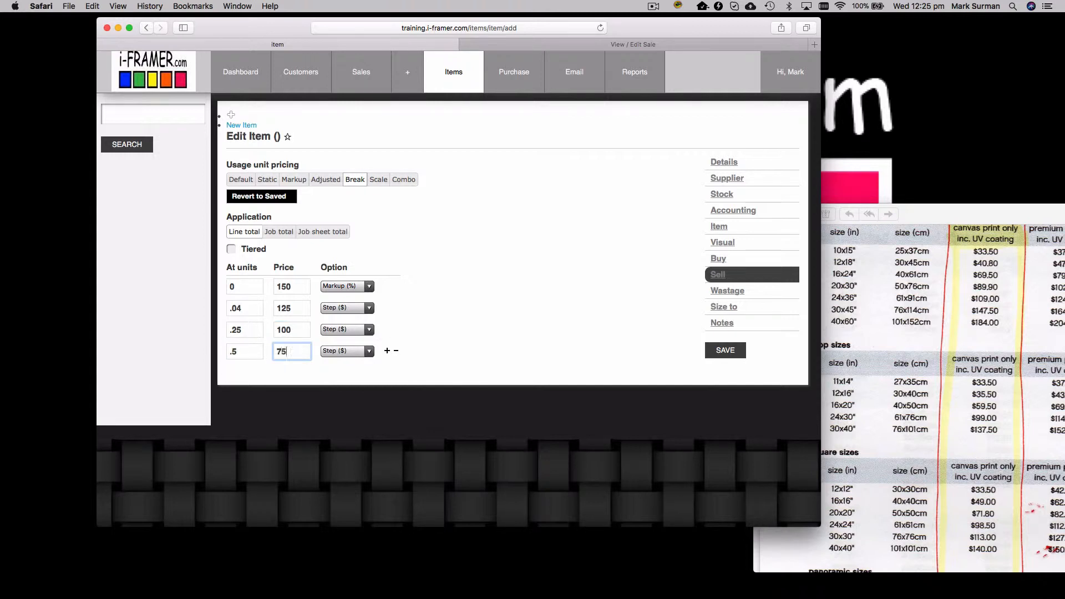
# Step: Set the .04, .25 and .5 break rows to Markup (%) and save the item
pyautogui.click(340, 308)
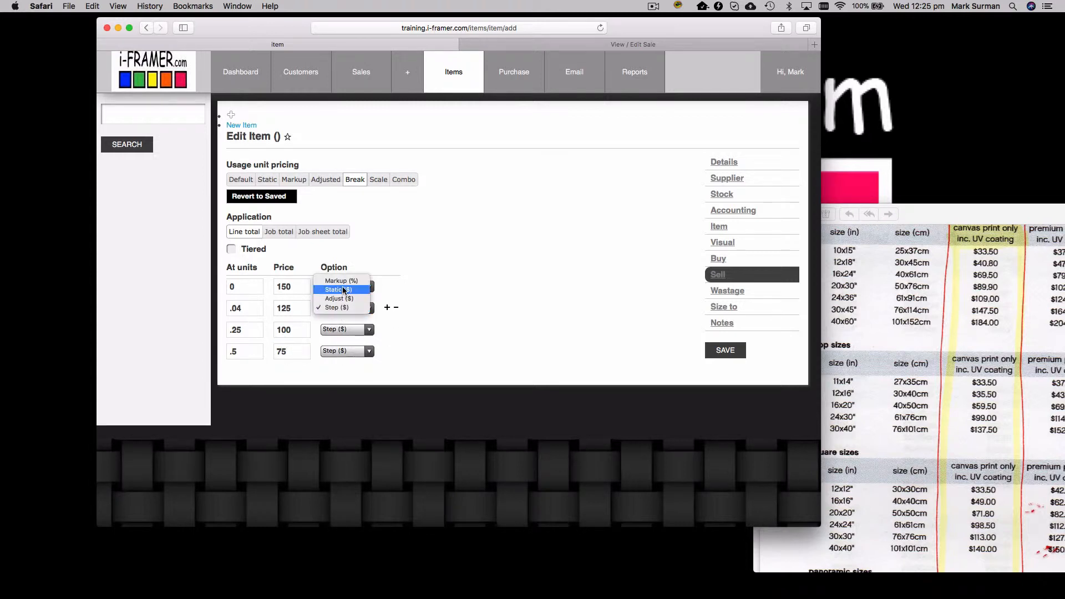
pyautogui.click(341, 281)
pyautogui.click(343, 330)
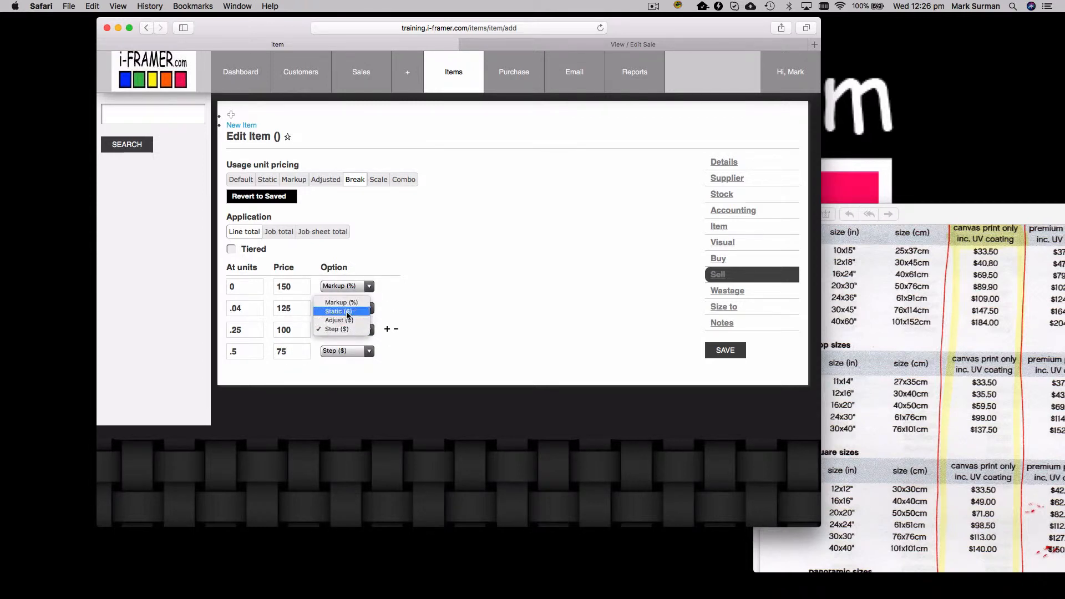
pyautogui.click(346, 309)
pyautogui.click(347, 352)
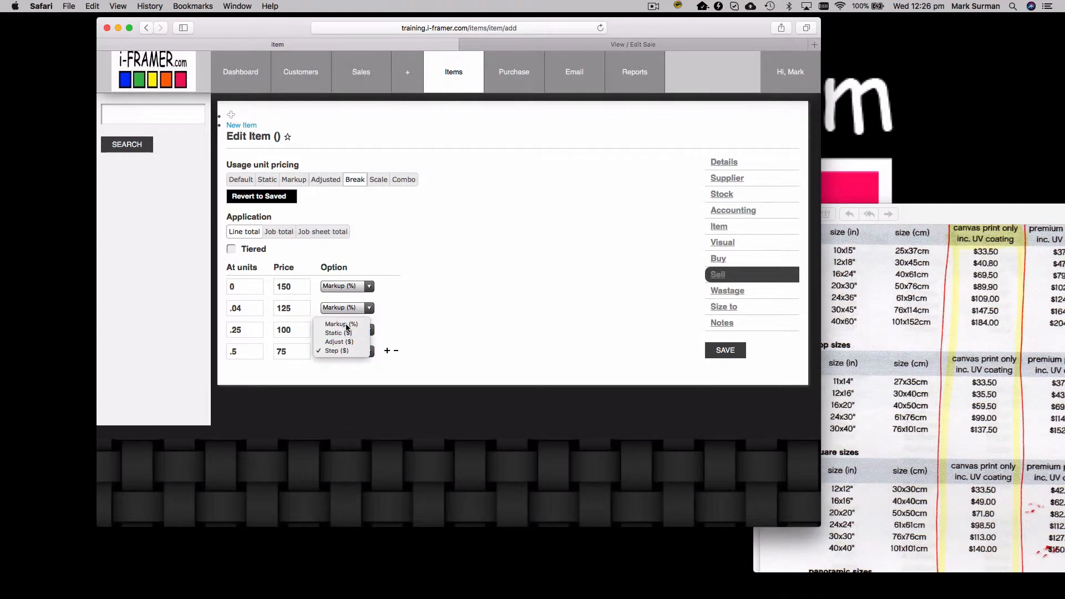
pyautogui.click(345, 327)
pyautogui.click(719, 355)
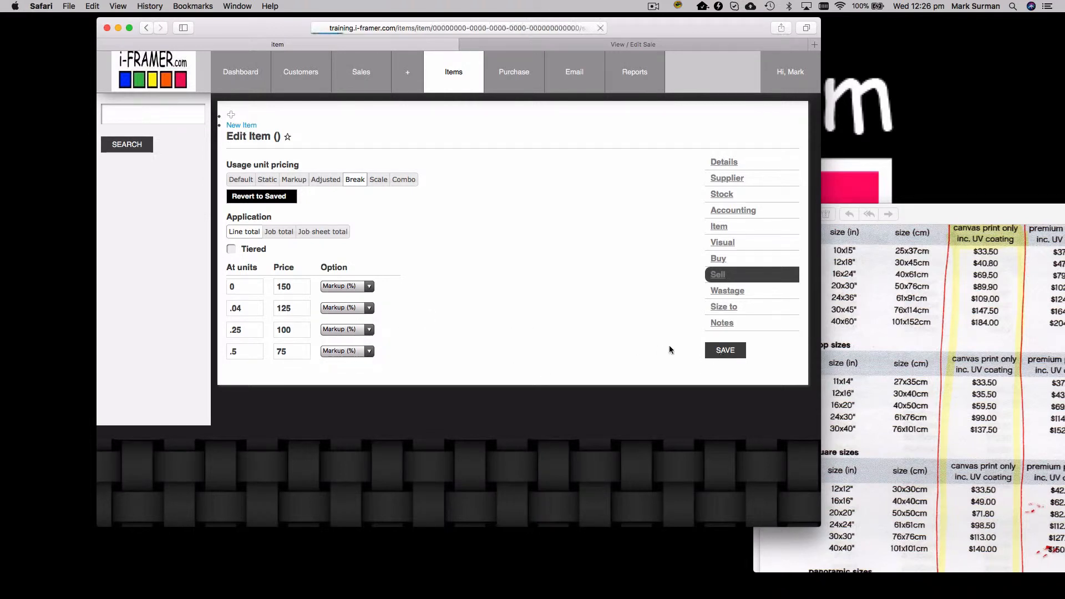
# Step: Return to the quote in the other browser tab and replace CANUV10x15 under Others with CANSM, checking the item's code
pyautogui.click(593, 46)
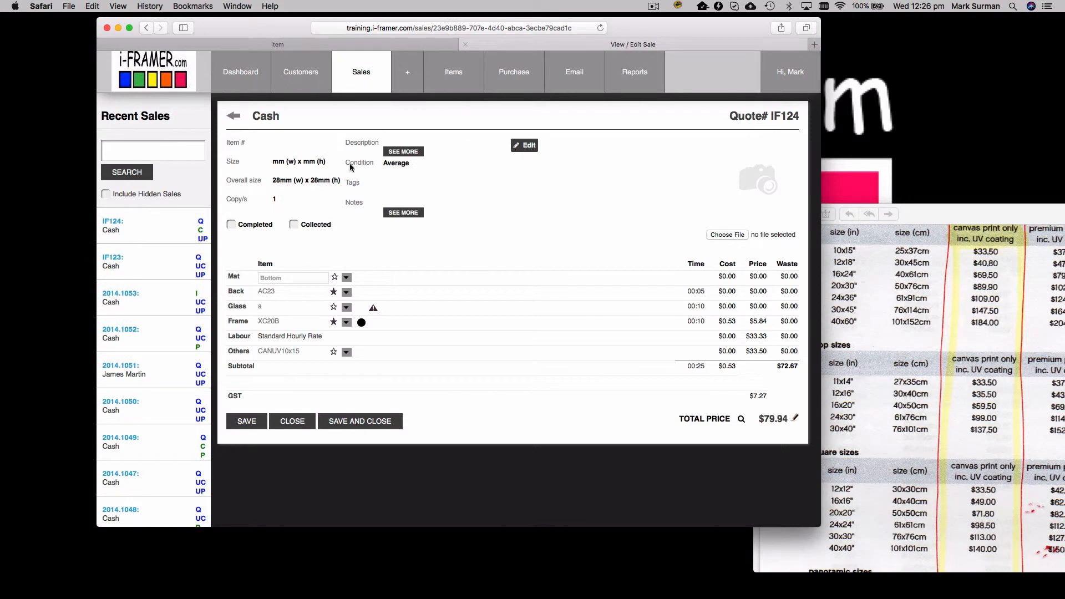
pyautogui.click(286, 352)
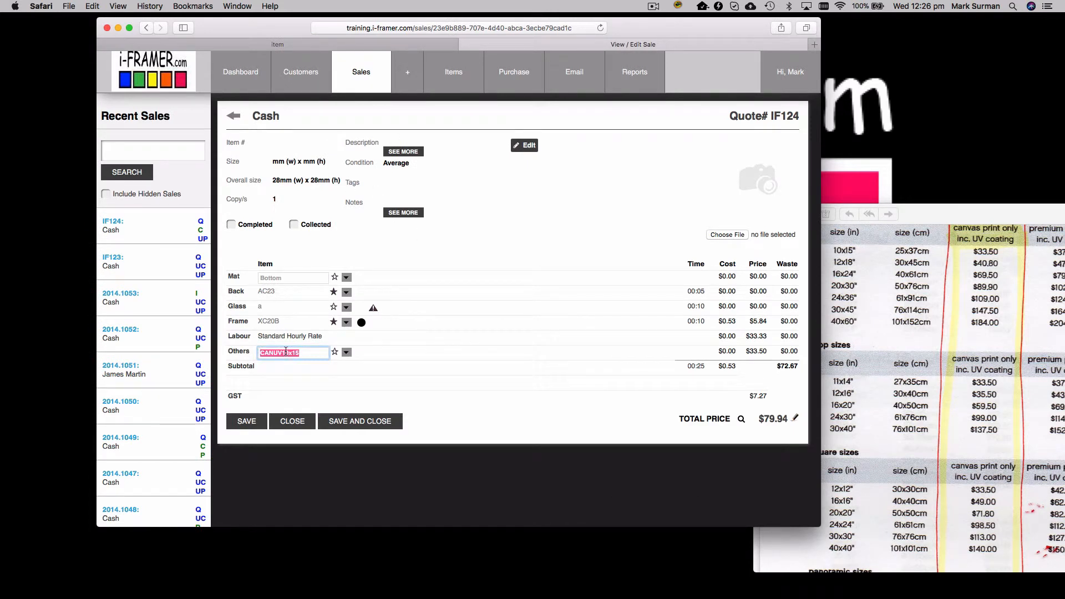
pyautogui.write('CANS')
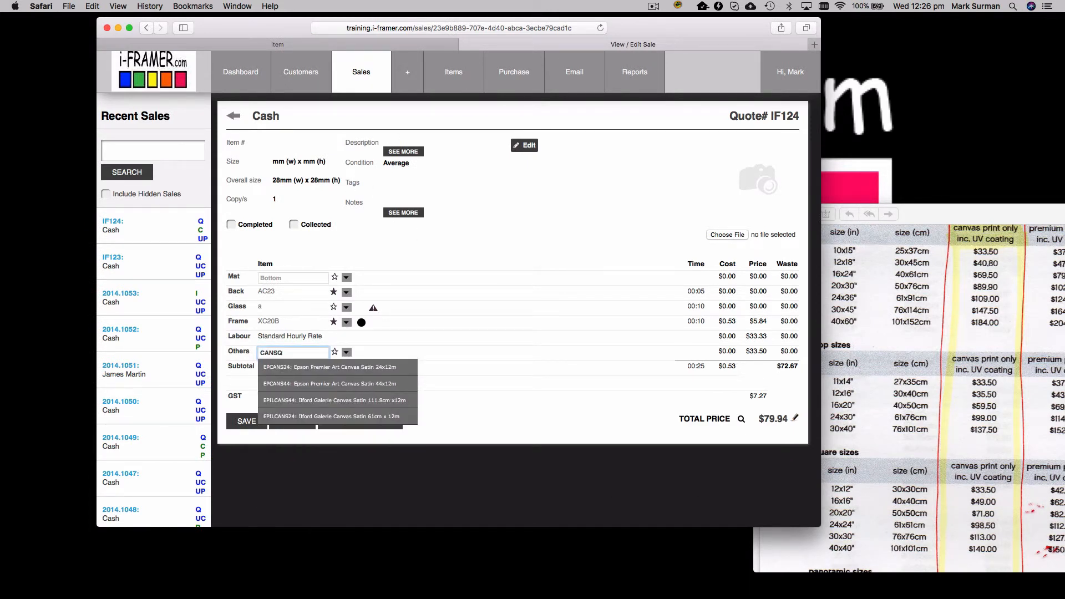
pyautogui.write('Q')
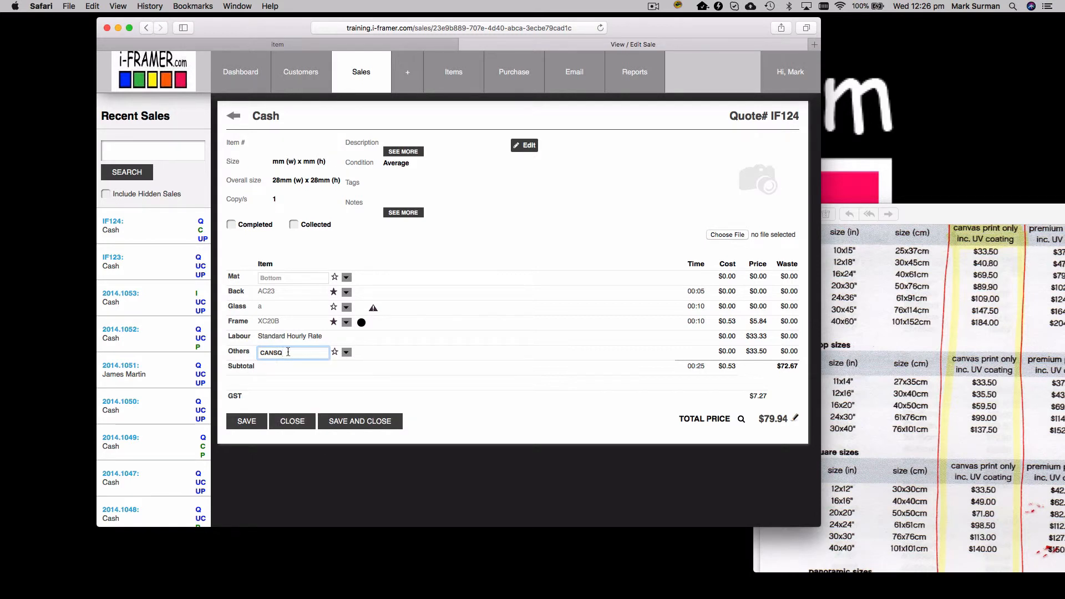
pyautogui.press('BackSpace')
pyautogui.write('m')
pyautogui.press('BackSpace')
pyautogui.write('M')
pyautogui.press('Return')
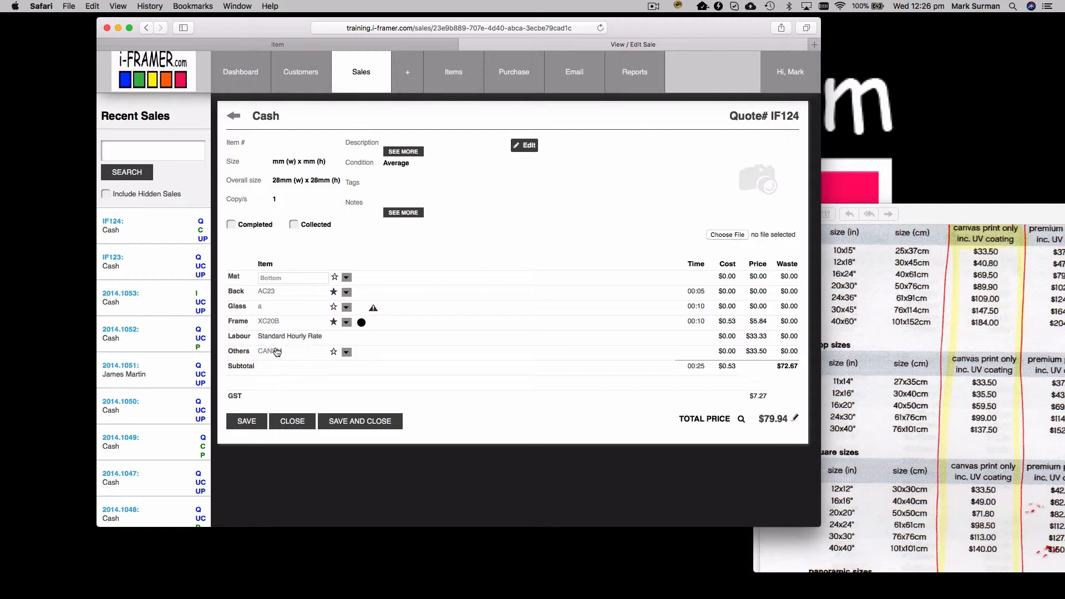
pyautogui.click(276, 352)
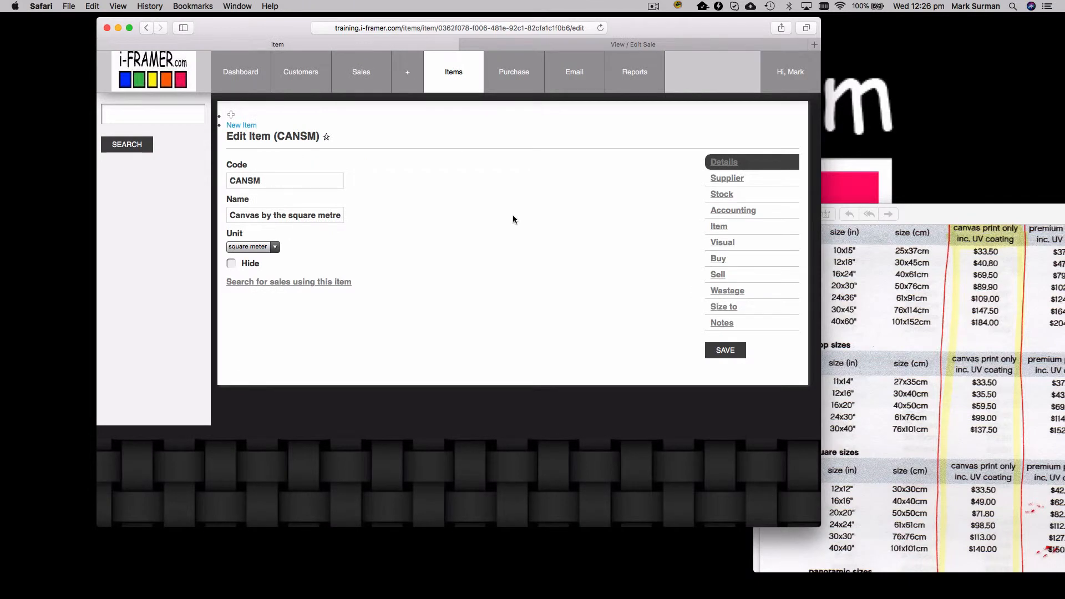
pyautogui.click(638, 43)
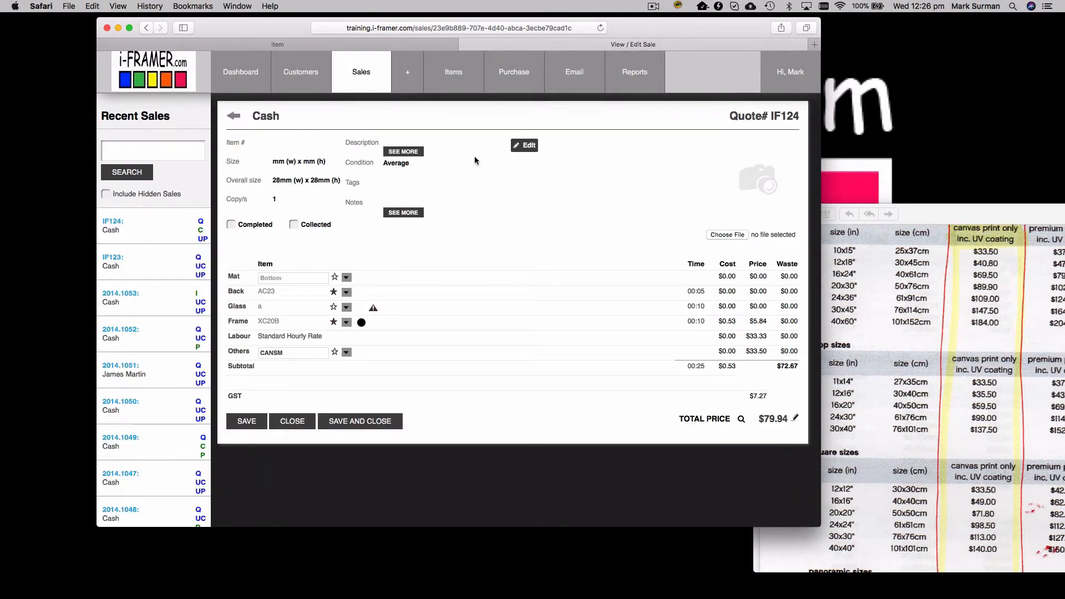
# Step: Set the job's artwork size to 100 x 100 mm and save the job
pyautogui.click(529, 145)
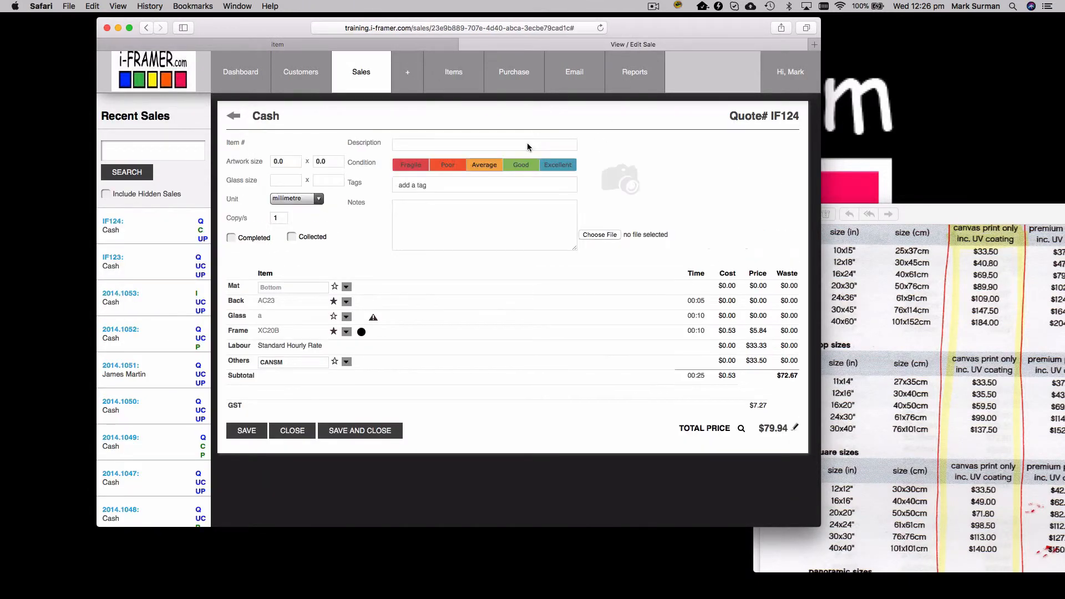
pyautogui.click(279, 159)
pyautogui.write('100')
pyautogui.press('Tab')
pyautogui.press('Tab')
pyautogui.click(319, 161)
pyautogui.write('100')
pyautogui.press('BackSpace')
pyautogui.click(247, 431)
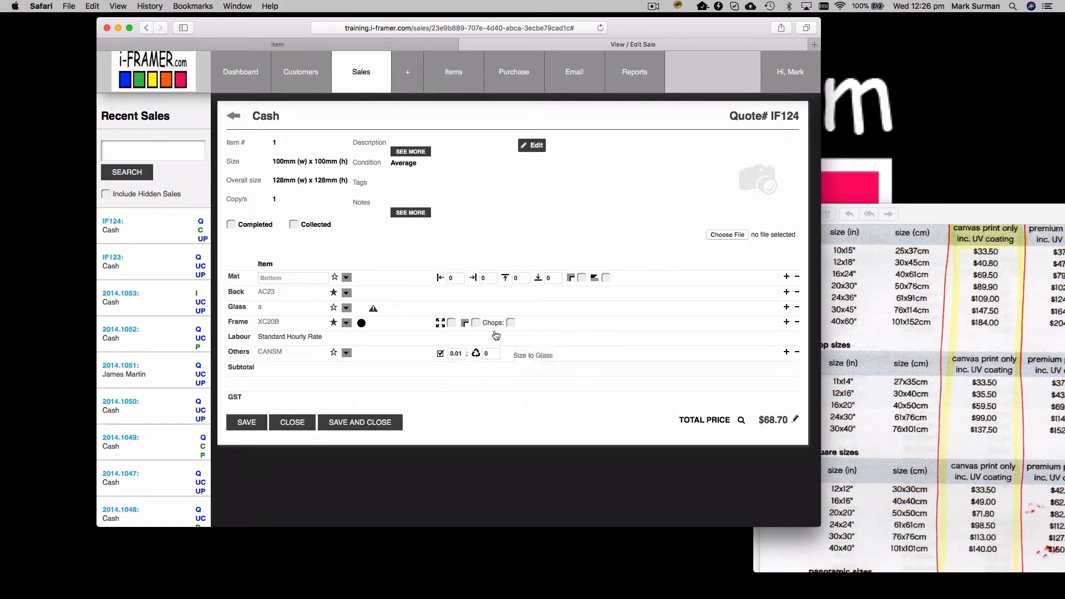
# Step: Choose Artwork as the sizing for the CANSM line, remove the frame, glass and back lines, and save the job
pyautogui.click(555, 356)
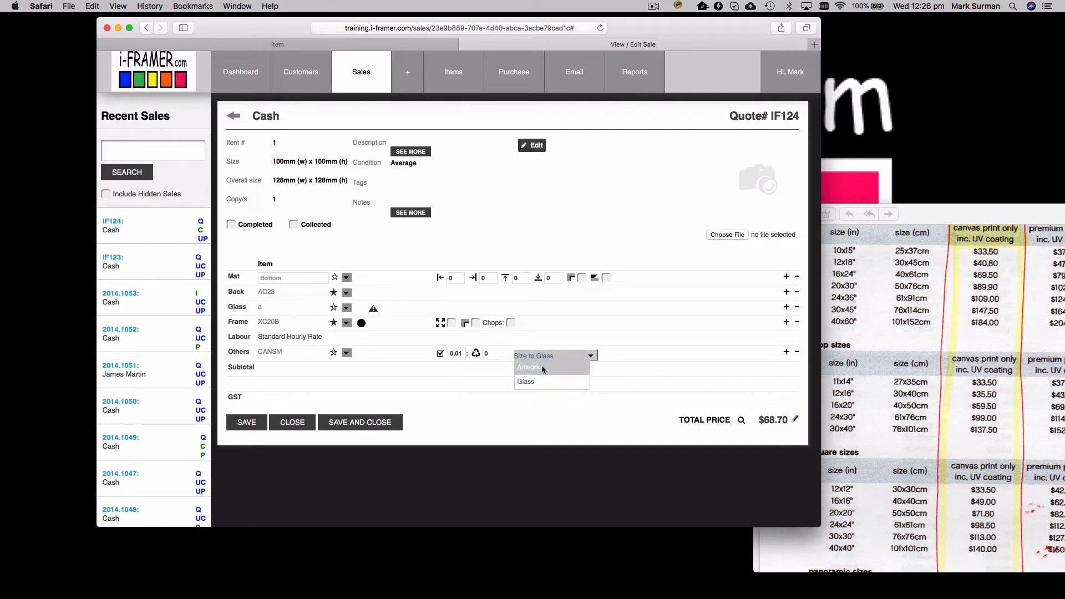
pyautogui.click(541, 367)
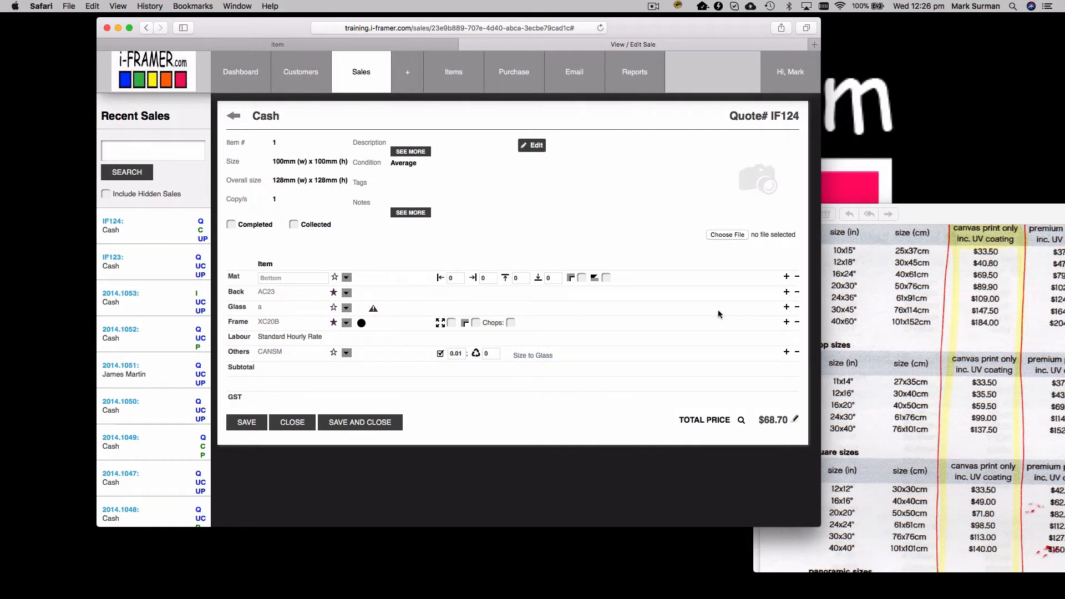
pyautogui.click(797, 322)
pyautogui.click(797, 307)
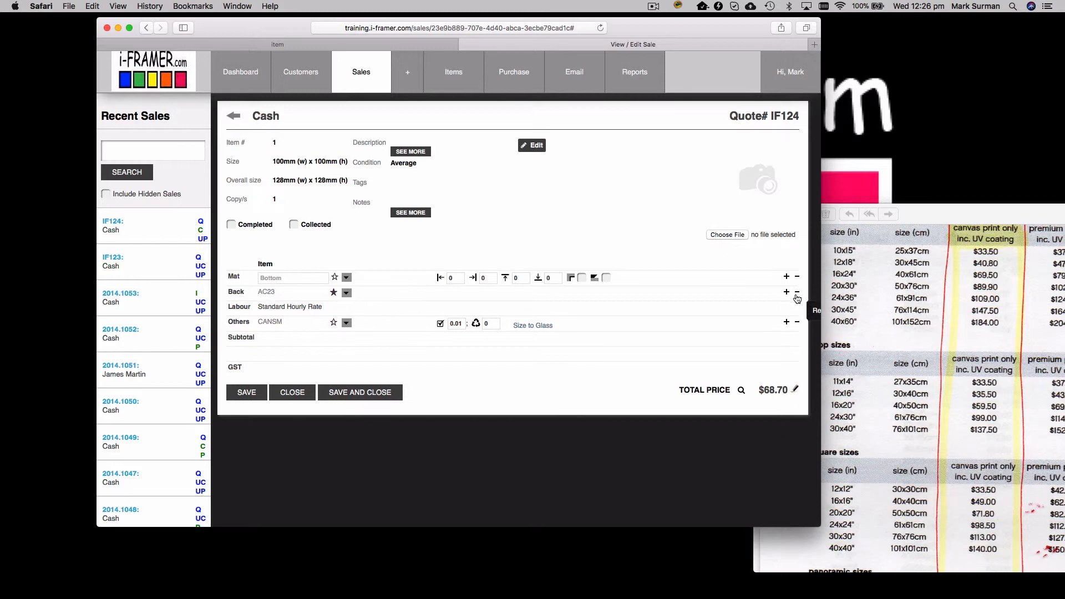
pyautogui.click(796, 292)
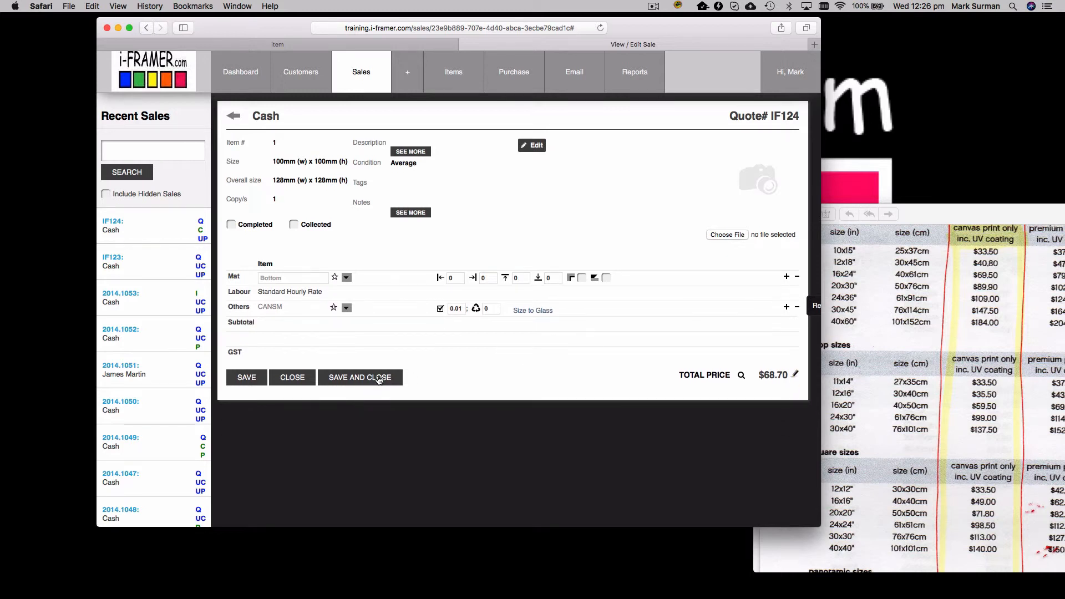
pyautogui.click(243, 377)
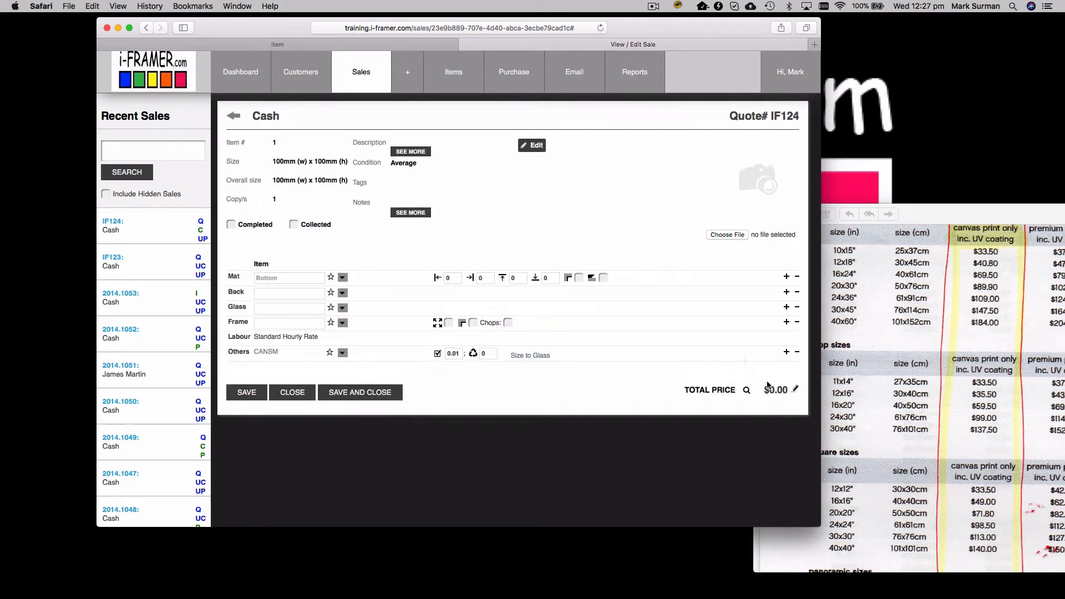
# Step: Show the quote's cost and price breakdown, and check the CANSM item's selling price breaks in the other browser tab
pyautogui.click(776, 391)
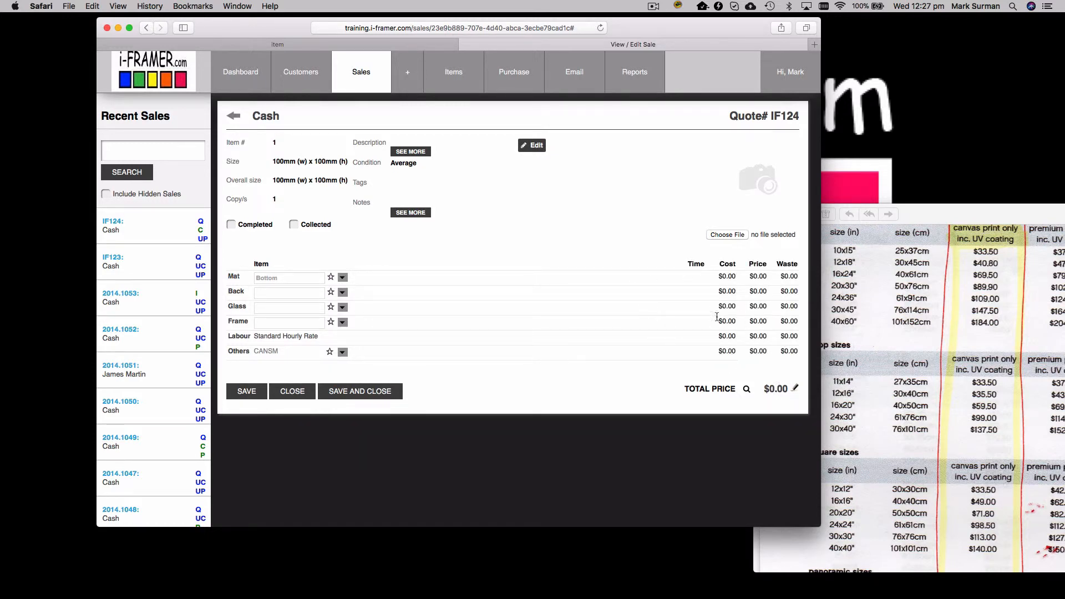
pyautogui.click(293, 44)
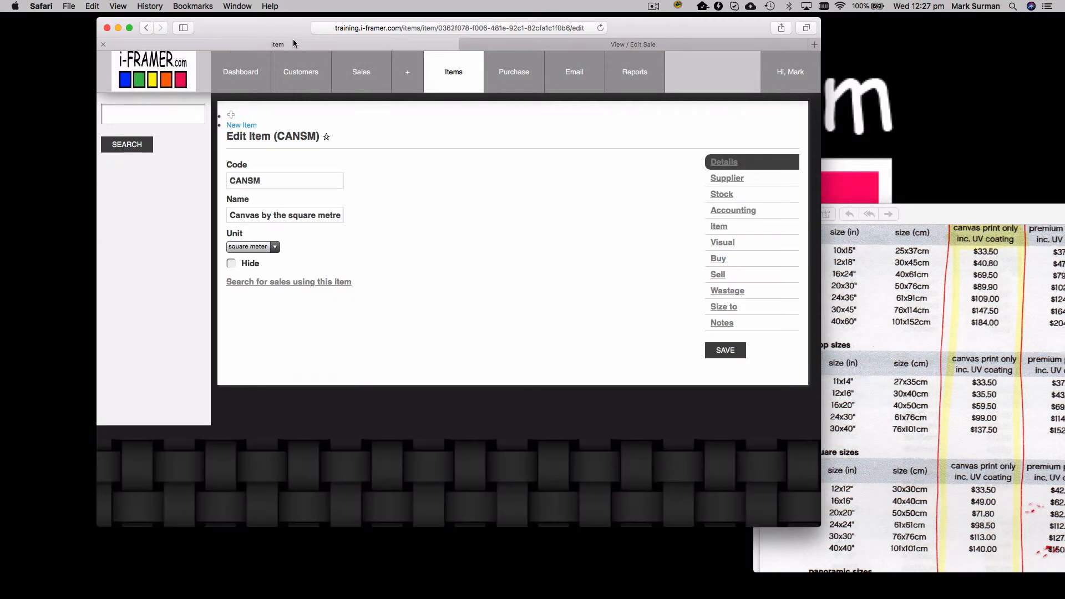
pyautogui.click(718, 274)
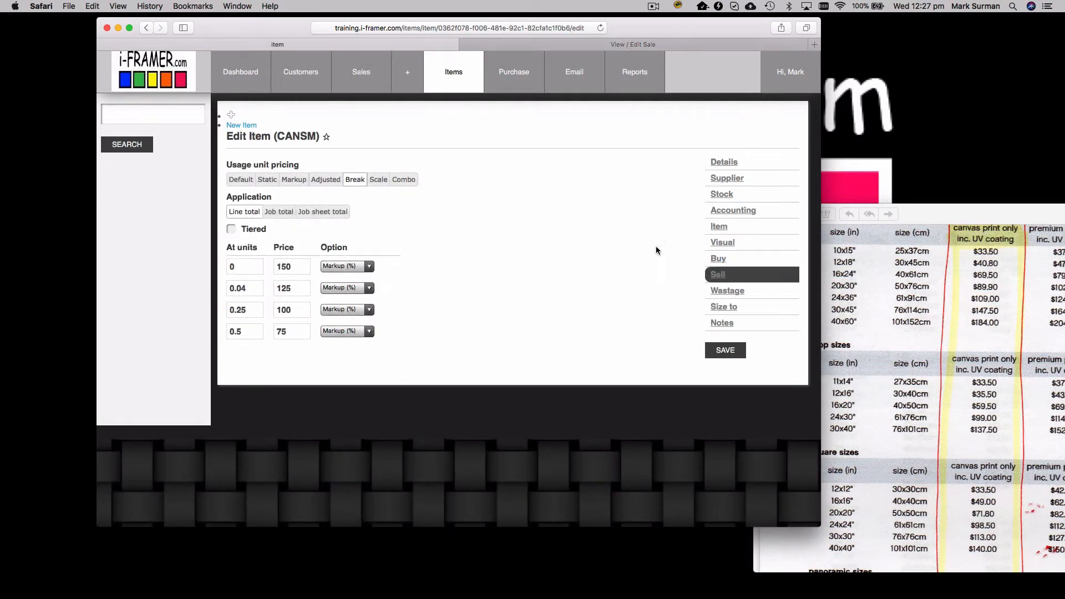
# Step: Set the CANSM item's buying cost price to 50, save the item, and re-save the quote to recalculate it
pyautogui.click(721, 257)
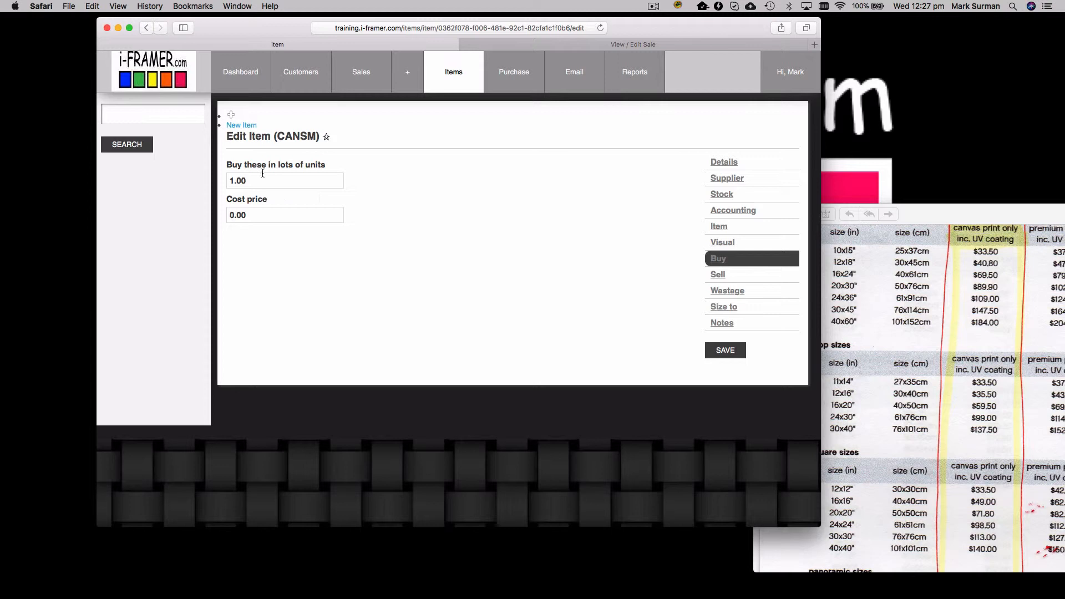
pyautogui.click(255, 214)
pyautogui.write('100')
pyautogui.press('BackSpace')
pyautogui.press('BackSpace')
pyautogui.write('0')
pyautogui.click(724, 352)
pyautogui.click(242, 391)
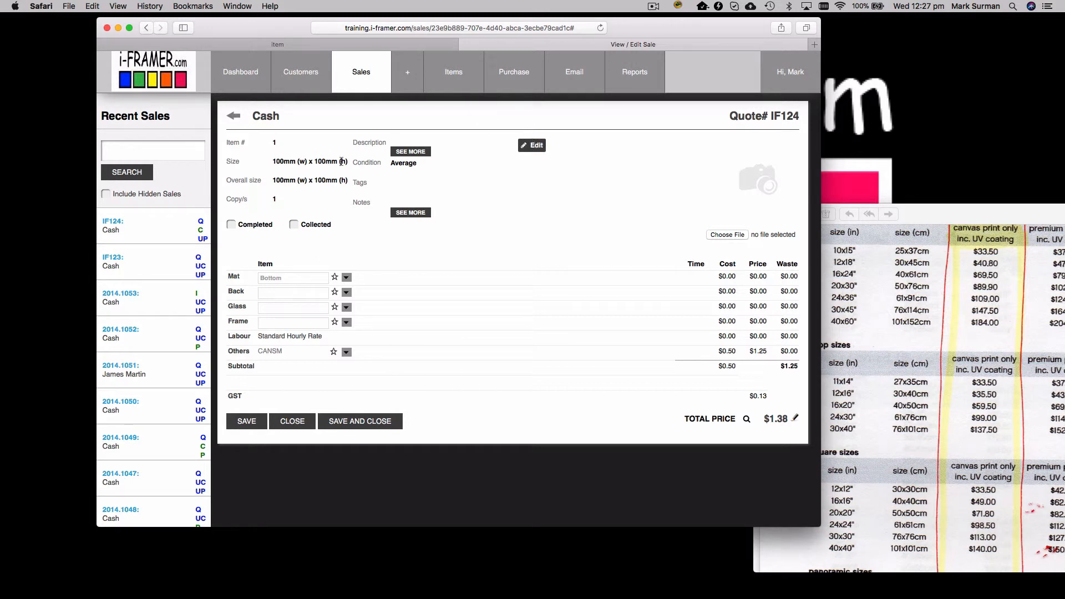
# Step: Set the job's artwork size to 1000 x 1000 mm and save the job
pyautogui.click(533, 147)
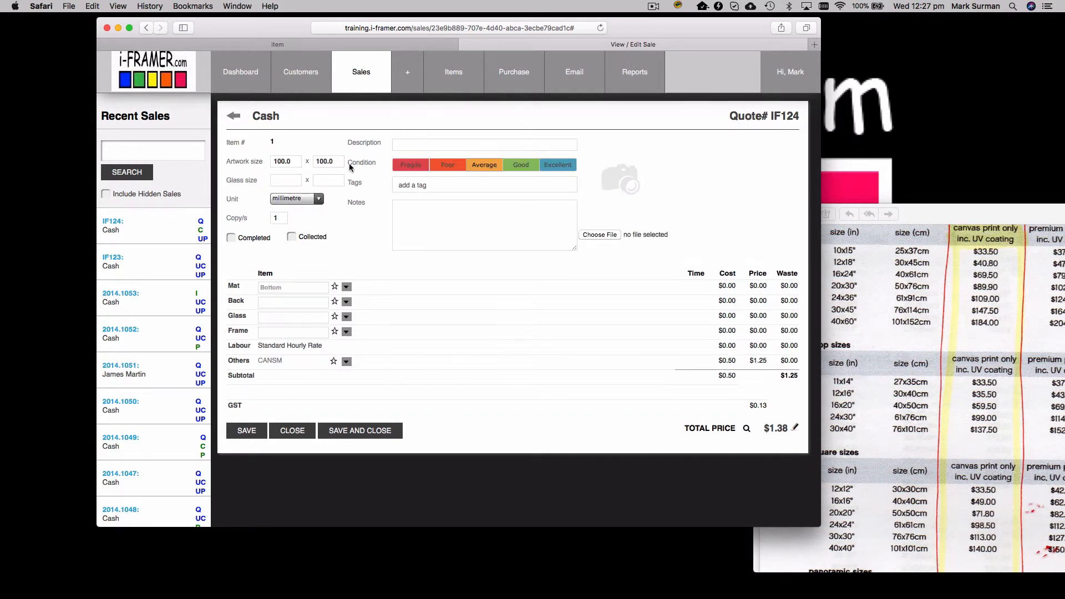
pyautogui.click(284, 161)
pyautogui.write('0')
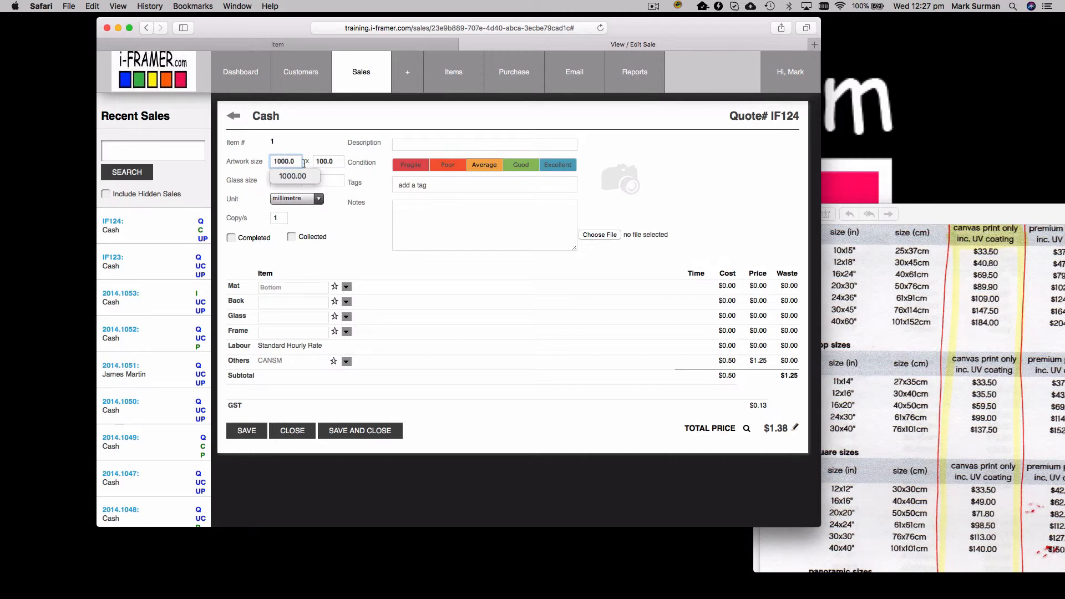
pyautogui.click(326, 160)
pyautogui.write('0')
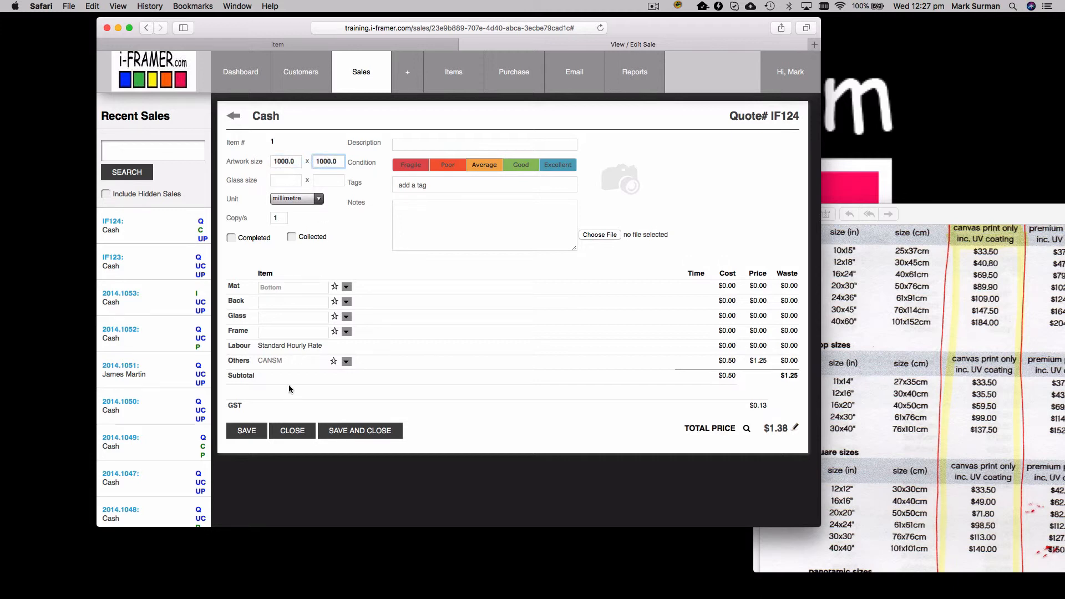
pyautogui.click(247, 432)
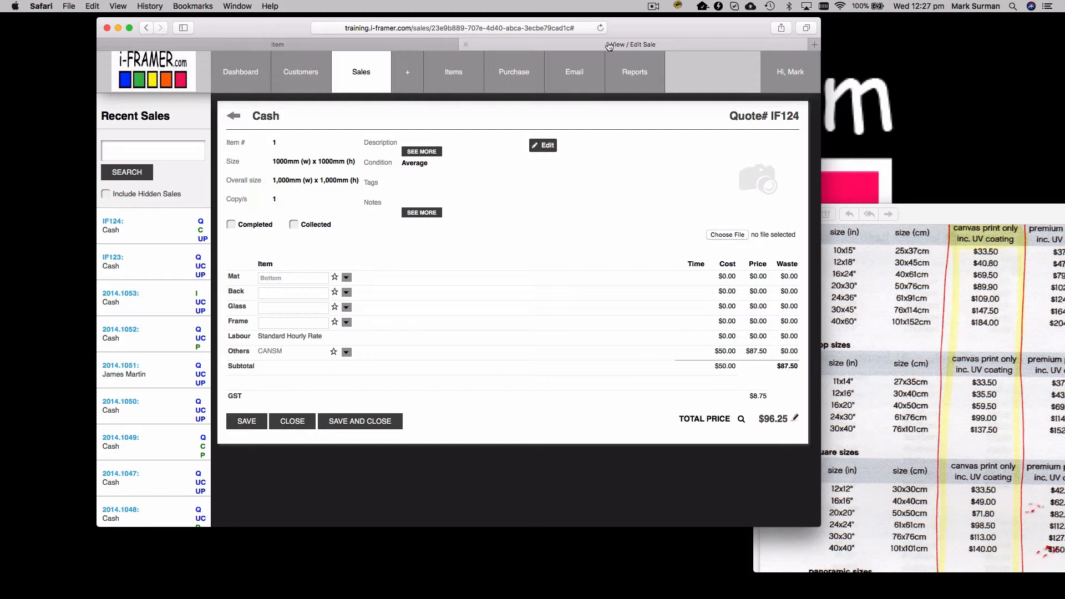
# Step: Reopen the CANSM item's sell pricing, try a 100% Markup and the Scale method, and switch back to Break pricing
pyautogui.click(395, 44)
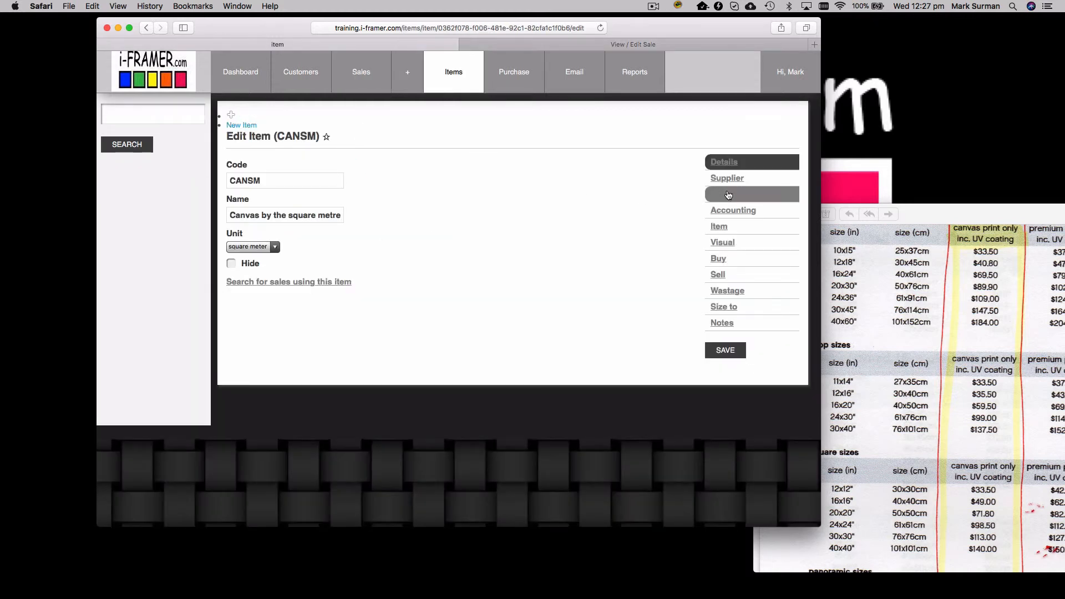
pyautogui.click(729, 275)
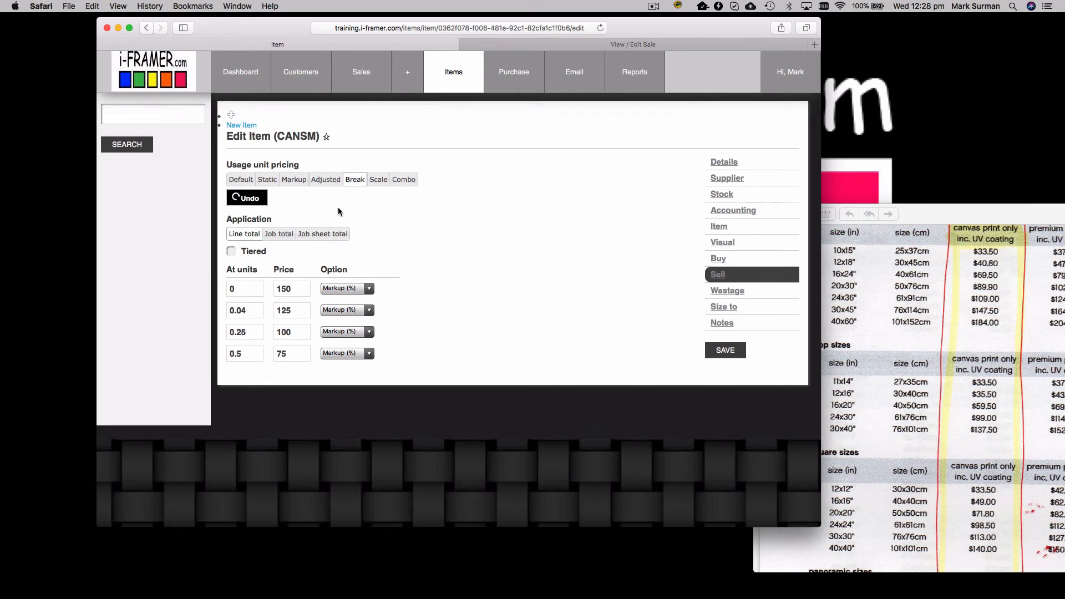
pyautogui.click(286, 181)
pyautogui.click(233, 232)
pyautogui.write('1')
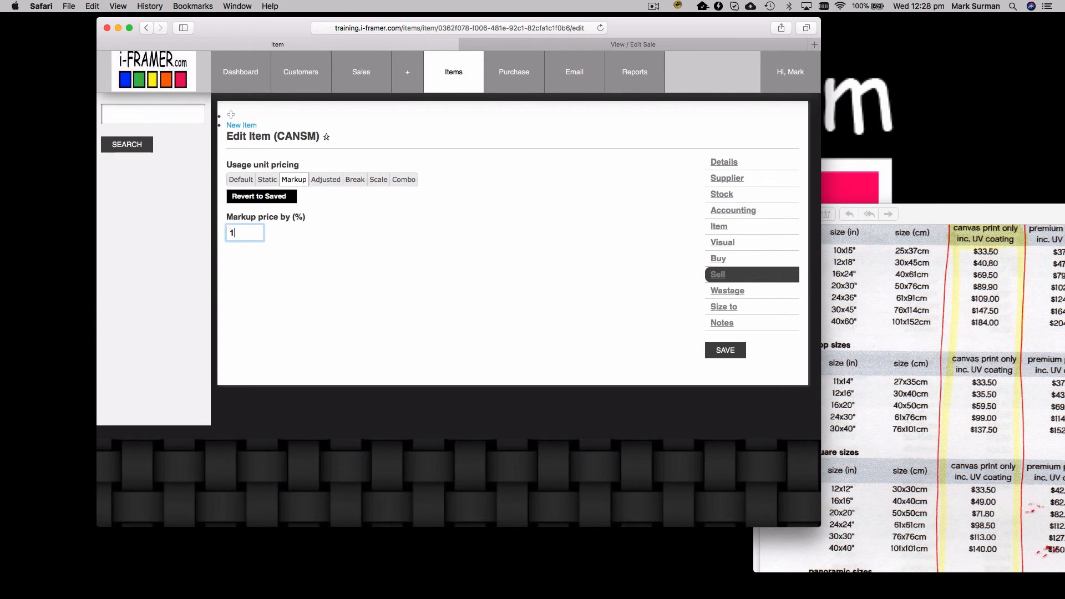
pyautogui.write('00')
pyautogui.click(379, 179)
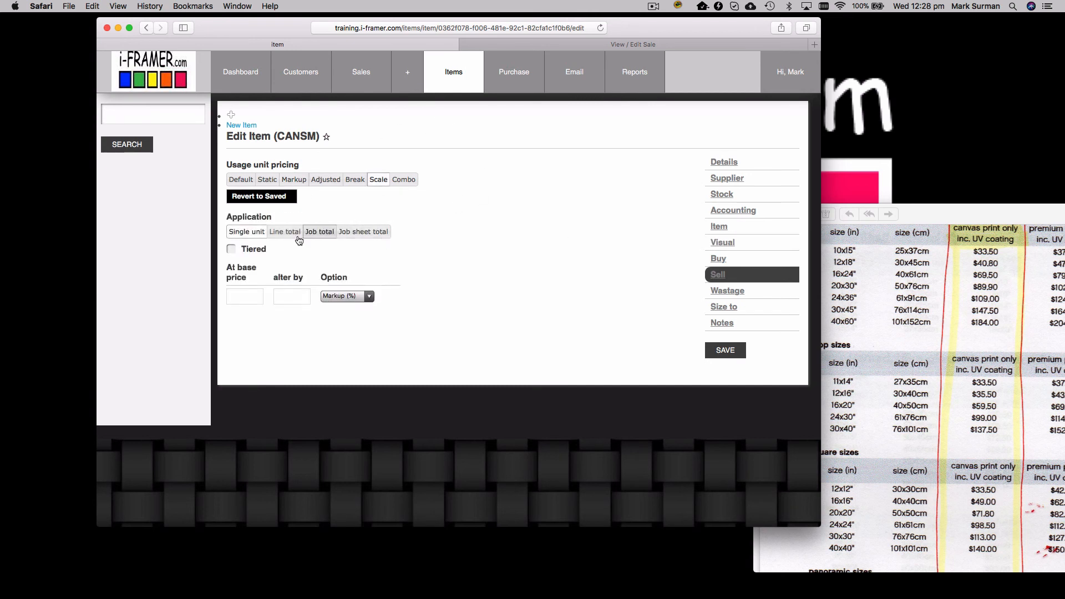
pyautogui.click(355, 179)
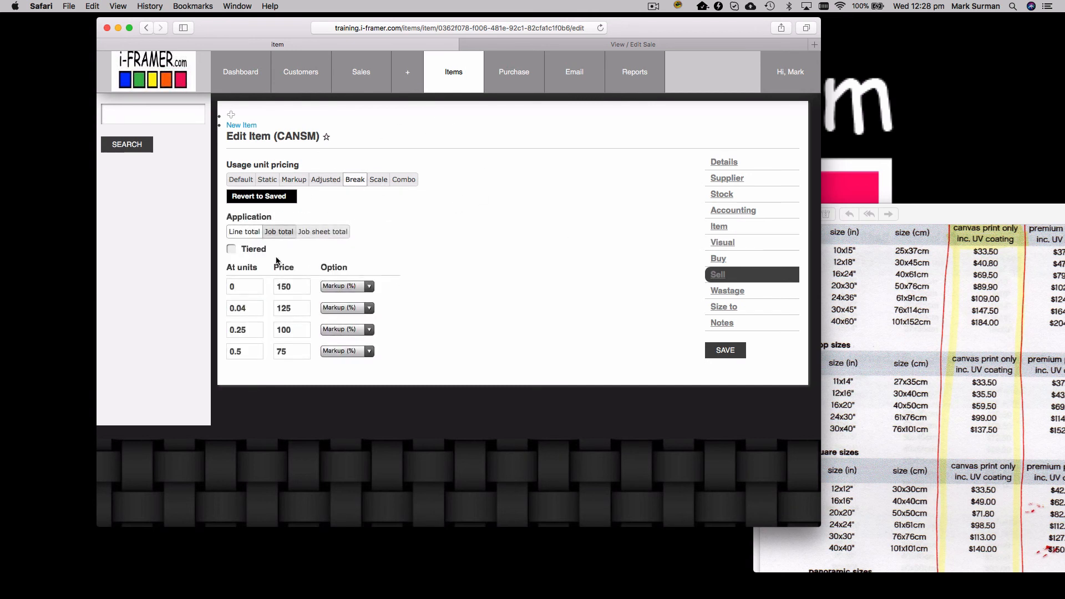